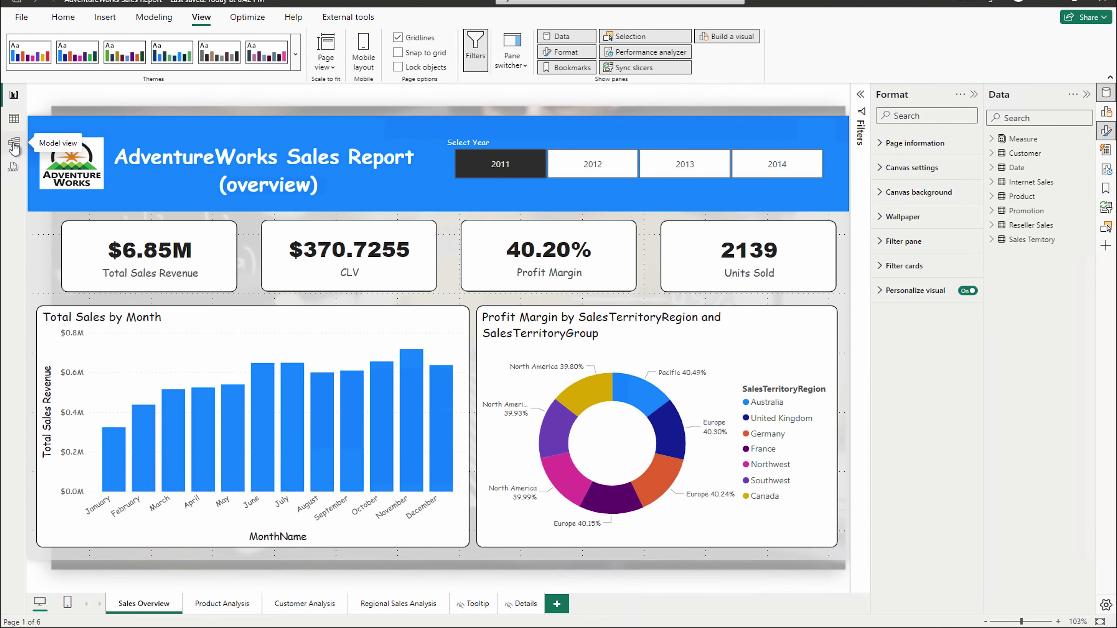
Examine the Date table, the model relationships around Internet Sales and Sales Territory, and the rows of the Sales Territory table.
click(13, 119)
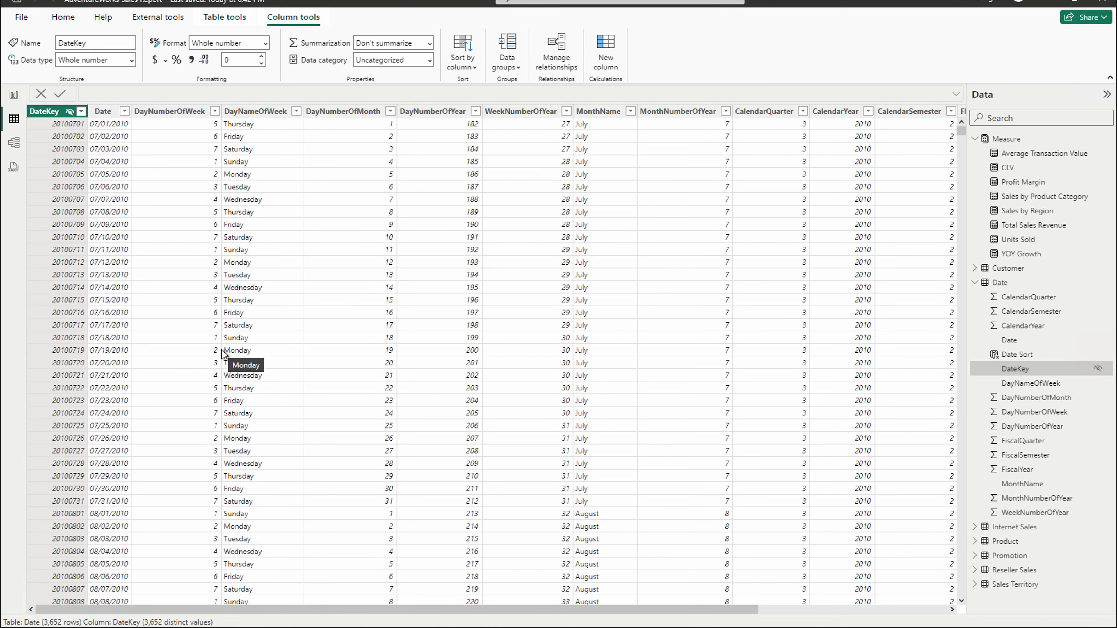
click(14, 144)
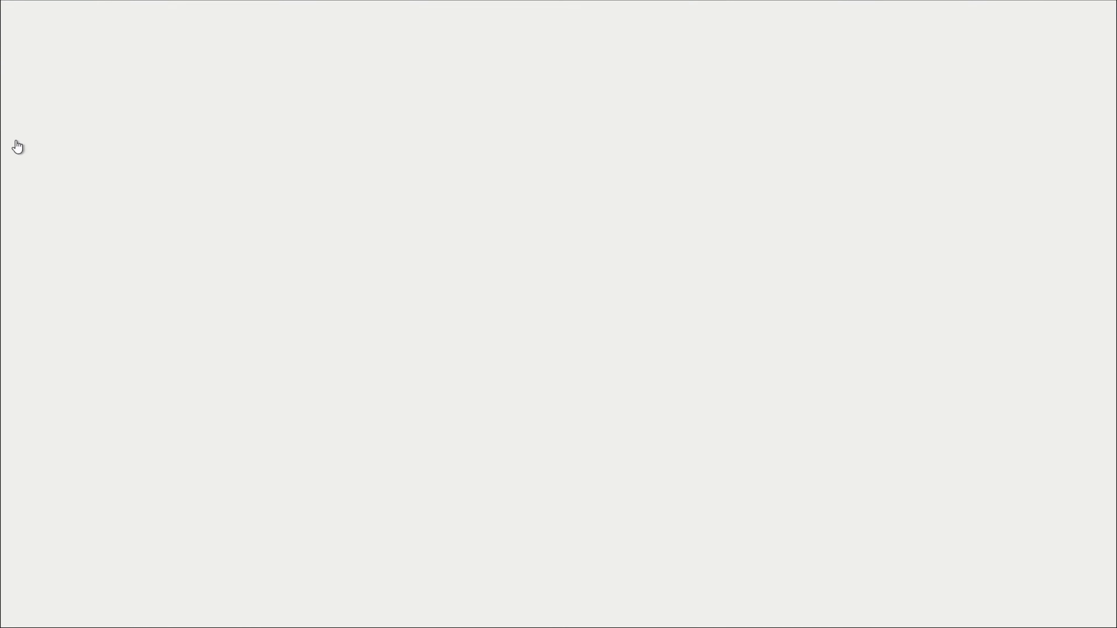
click(319, 299)
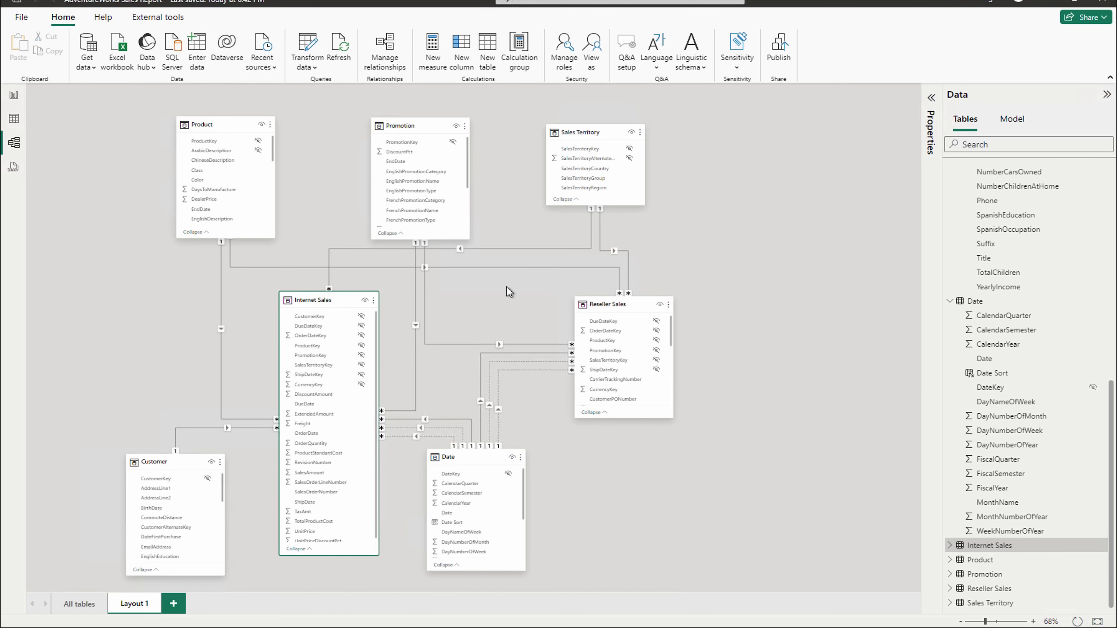
click(601, 130)
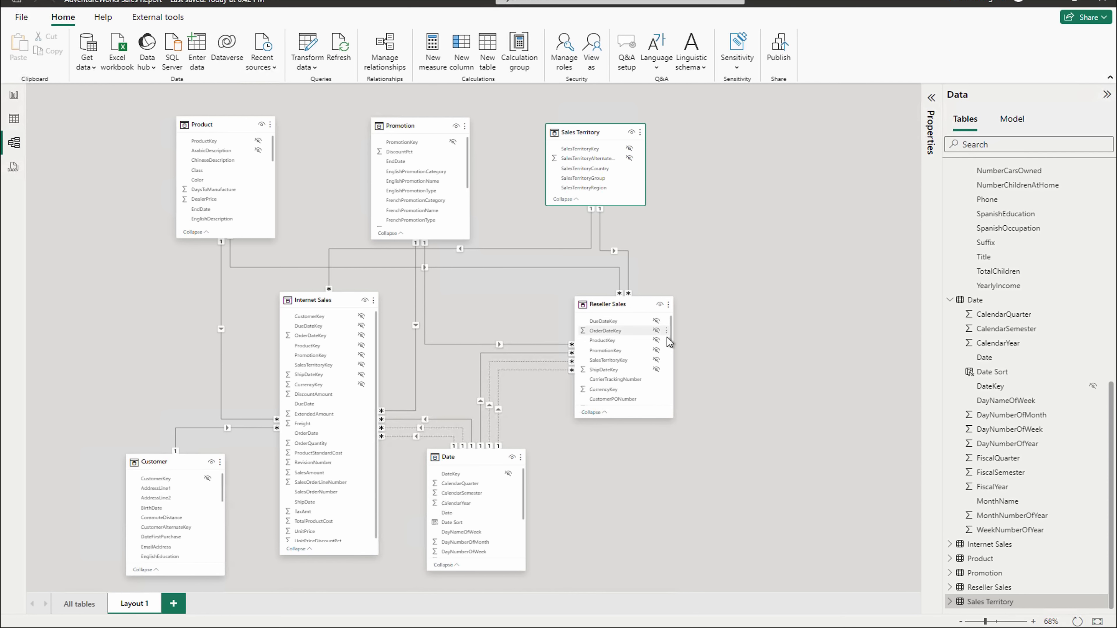
click(14, 118)
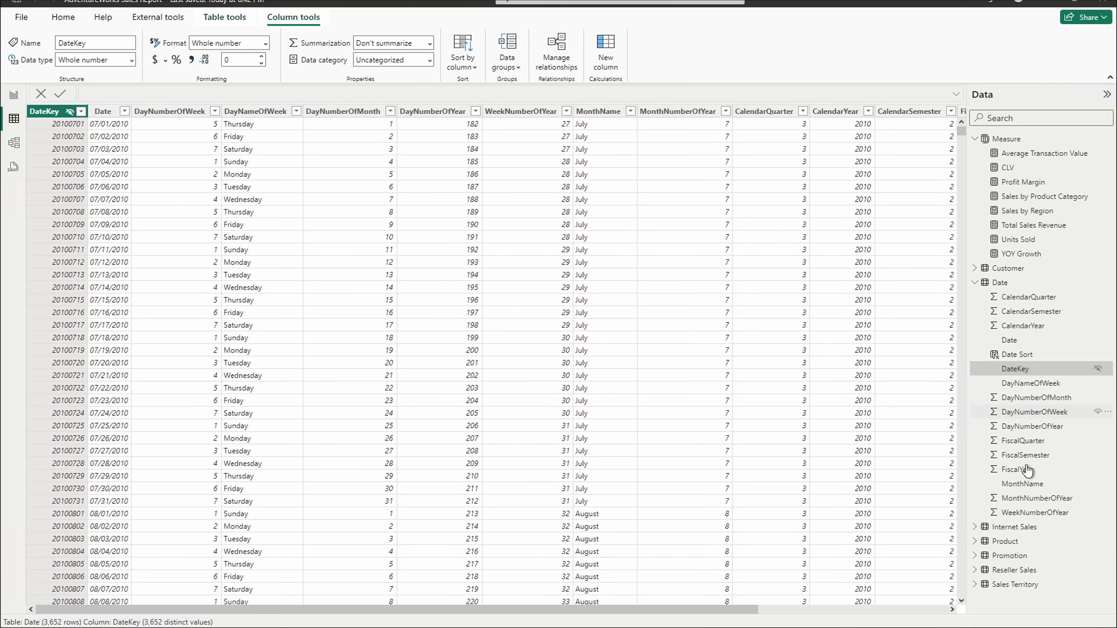
click(1031, 589)
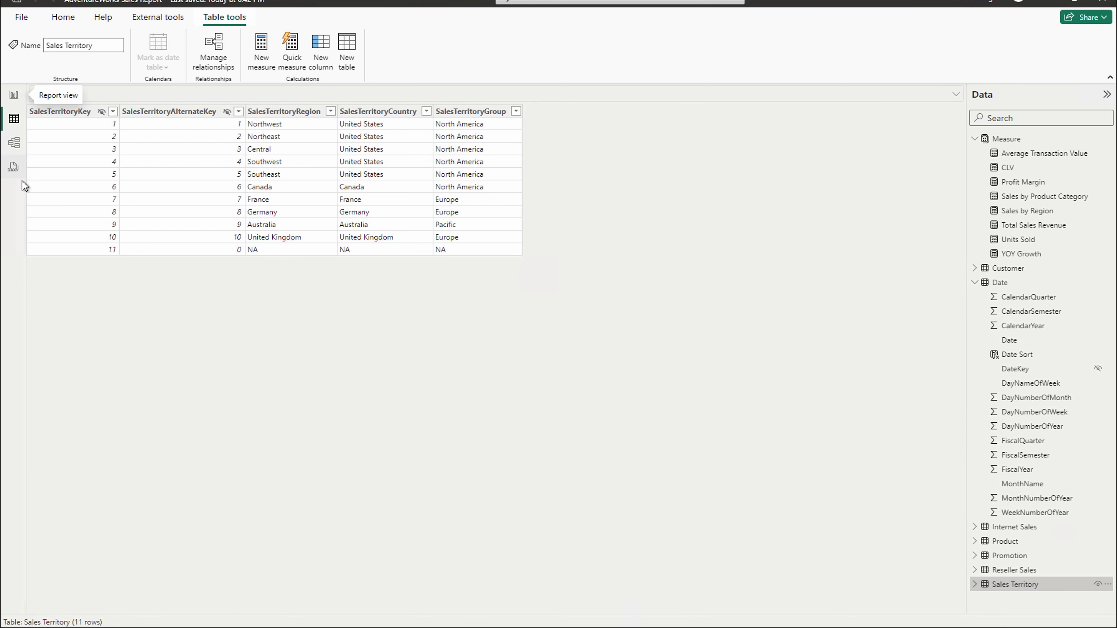
From the report view, create a security role named North America.
click(14, 95)
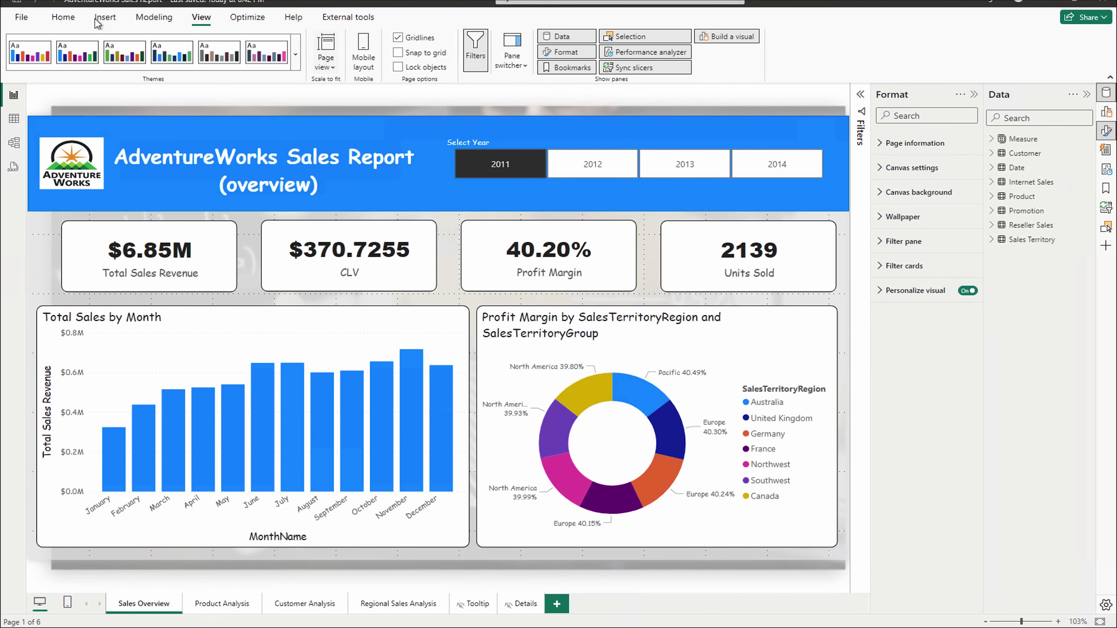
click(254, 21)
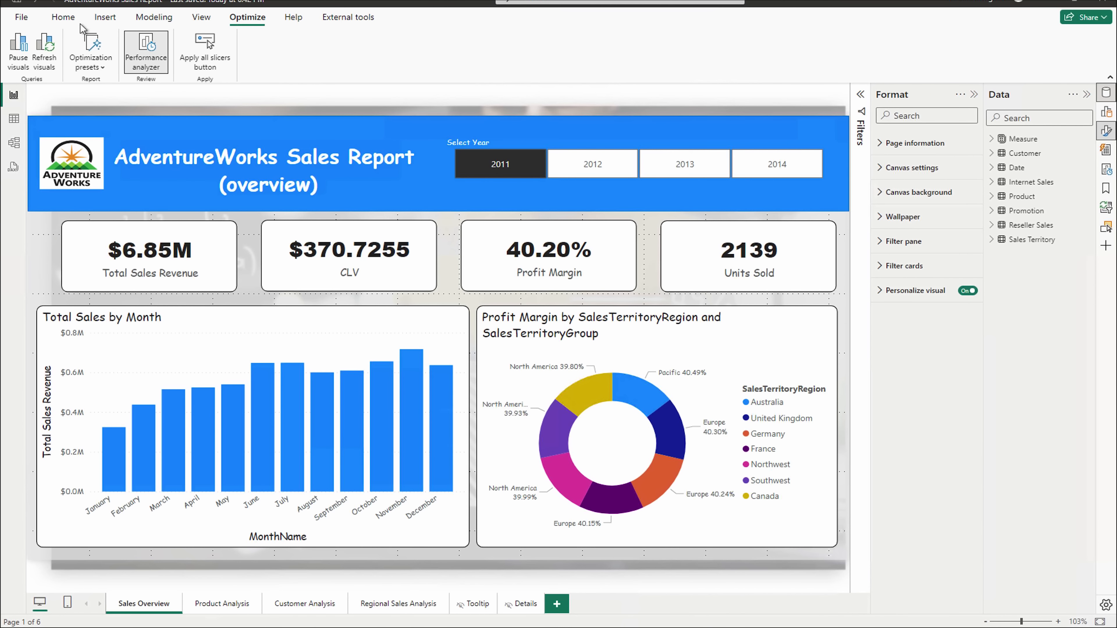
click(64, 21)
click(161, 24)
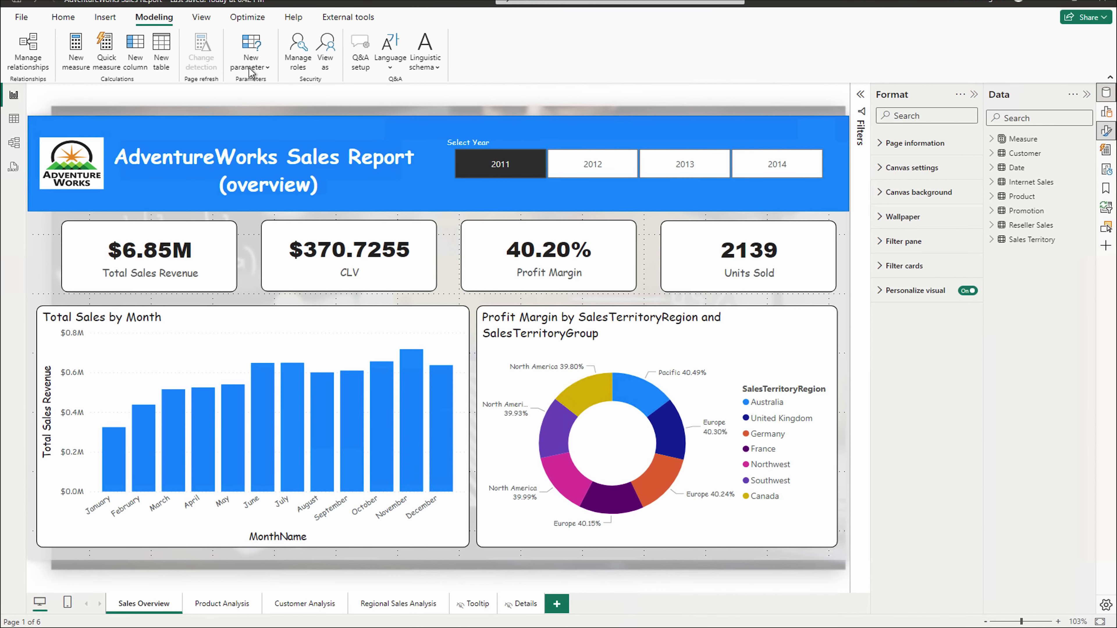
click(299, 64)
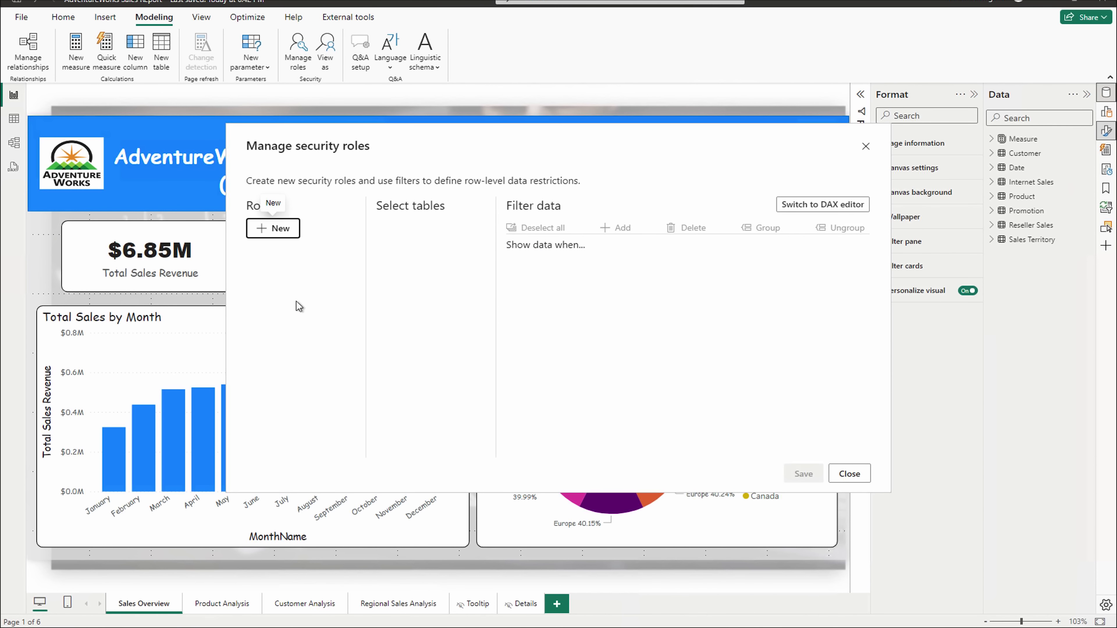
click(285, 227)
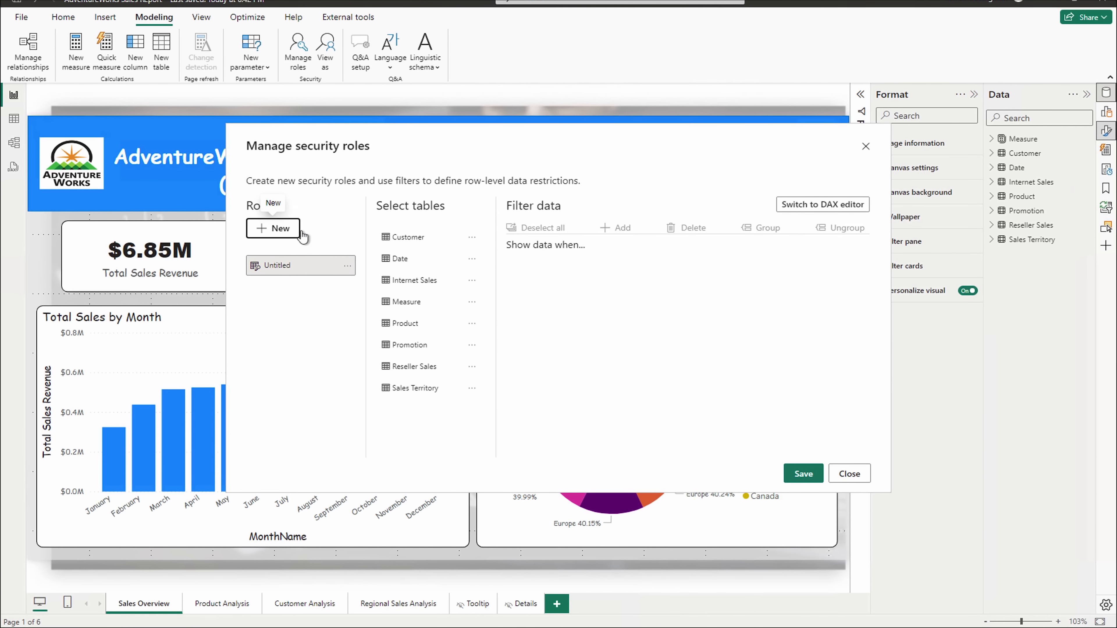
double_click(270, 266)
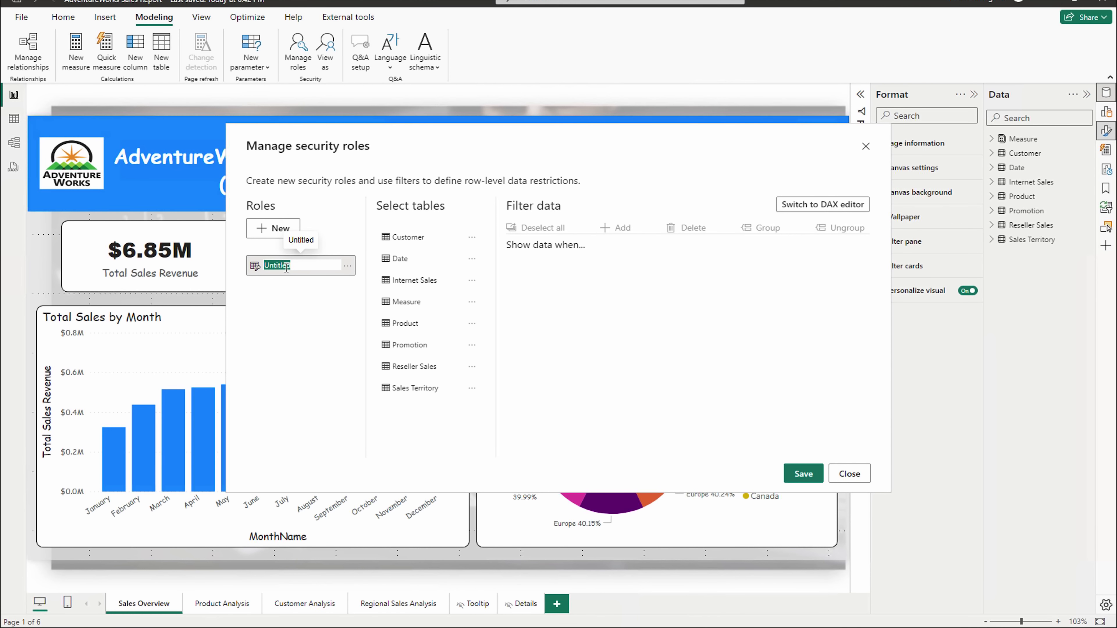
text(North AMerica)
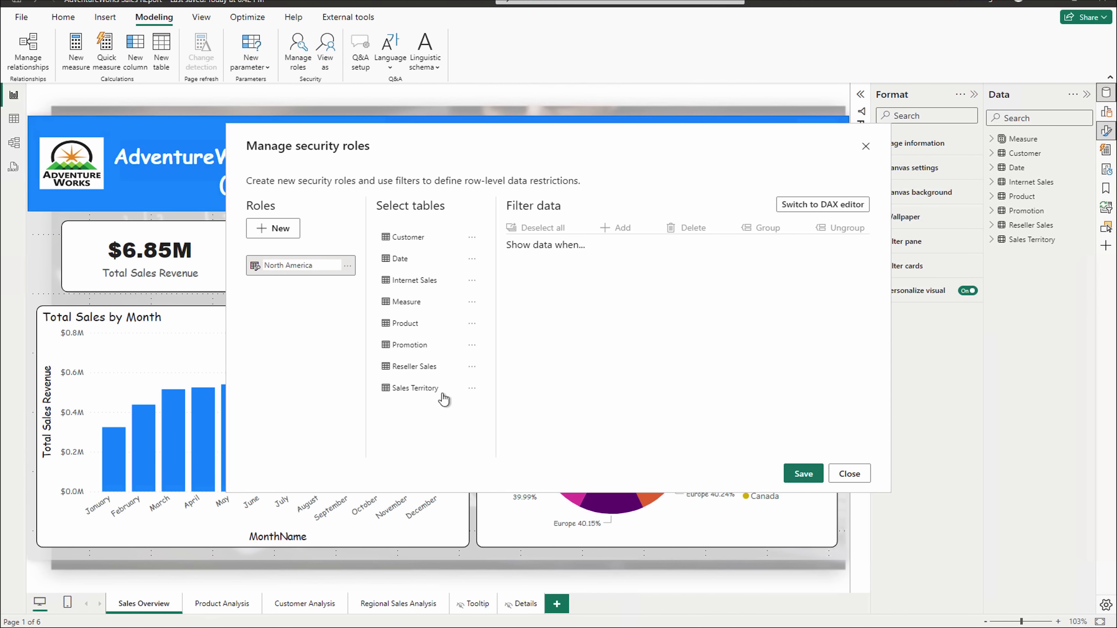
Add a filter rule on the Sales Territory table for the North America role, using the default editor.
click(425, 427)
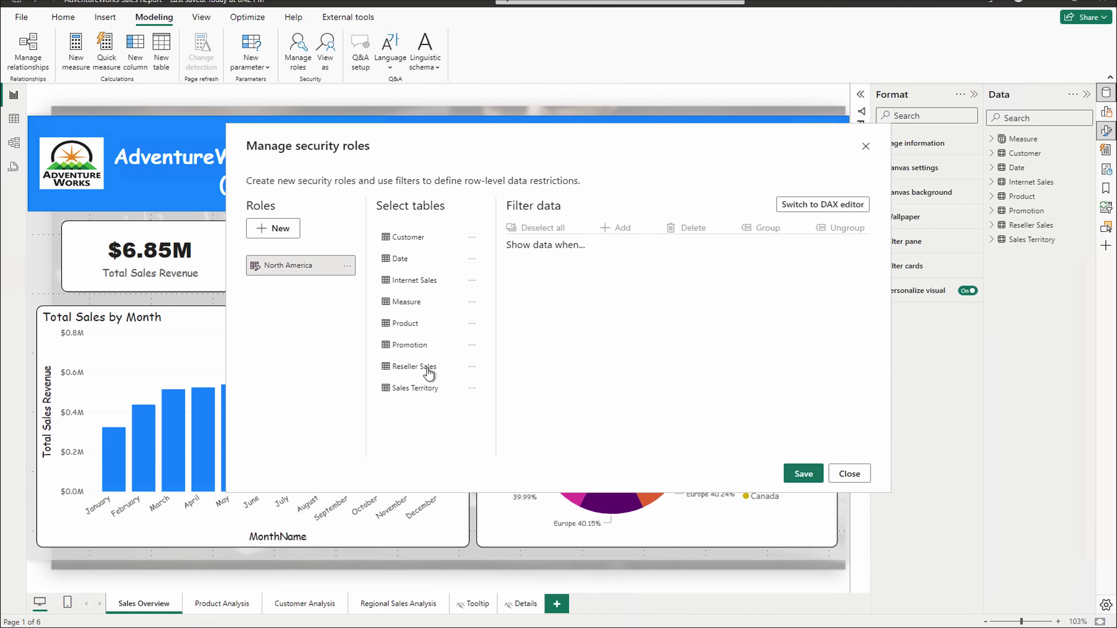
click(424, 392)
click(471, 388)
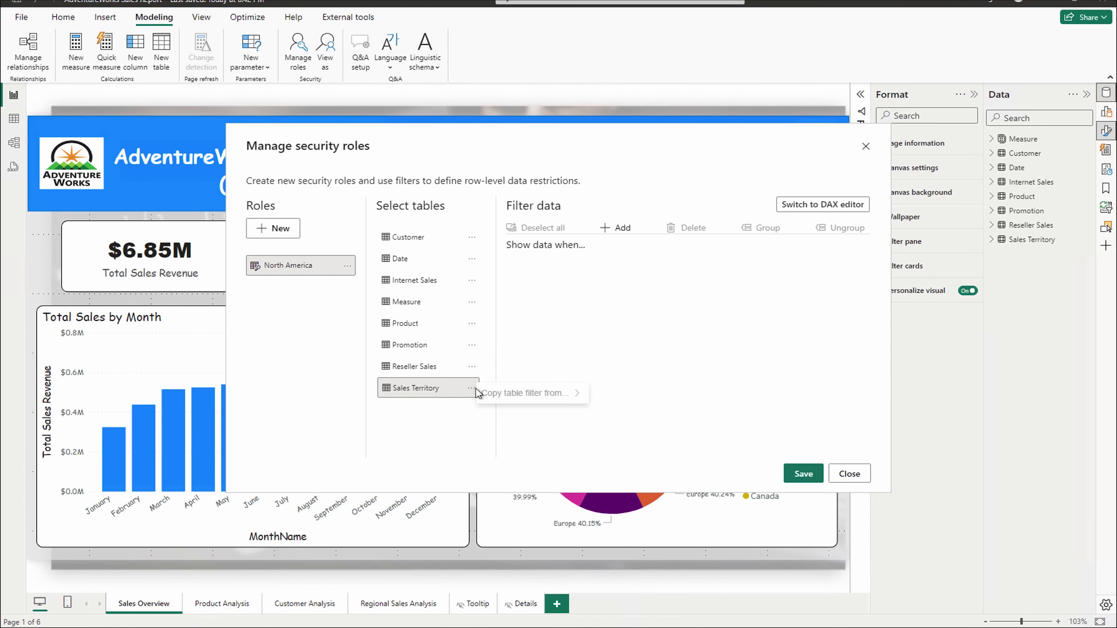
click(454, 394)
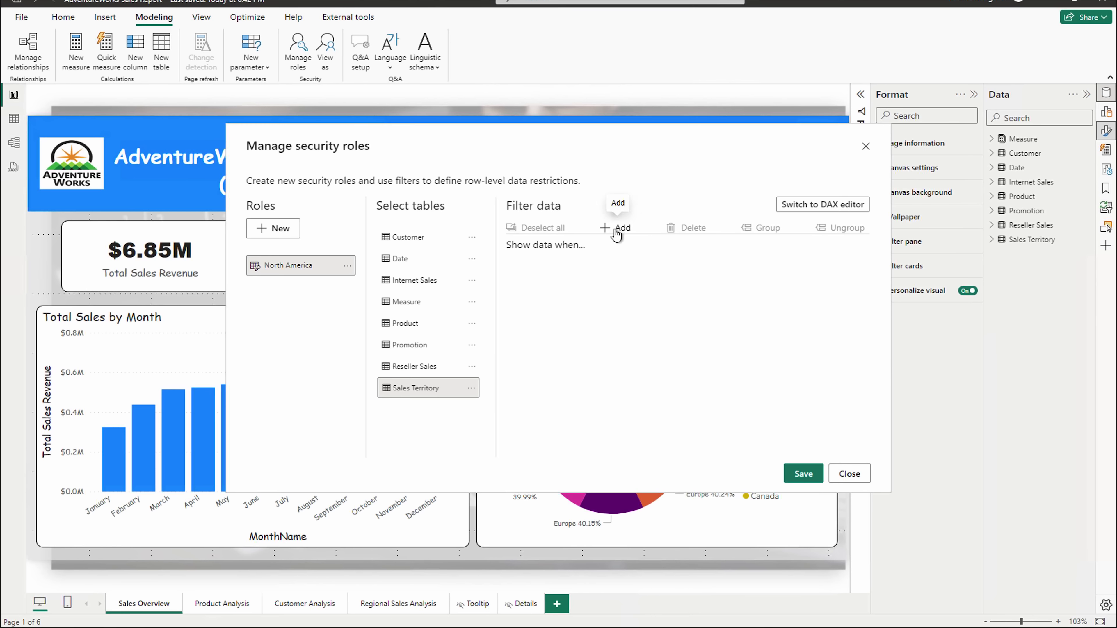
click(818, 212)
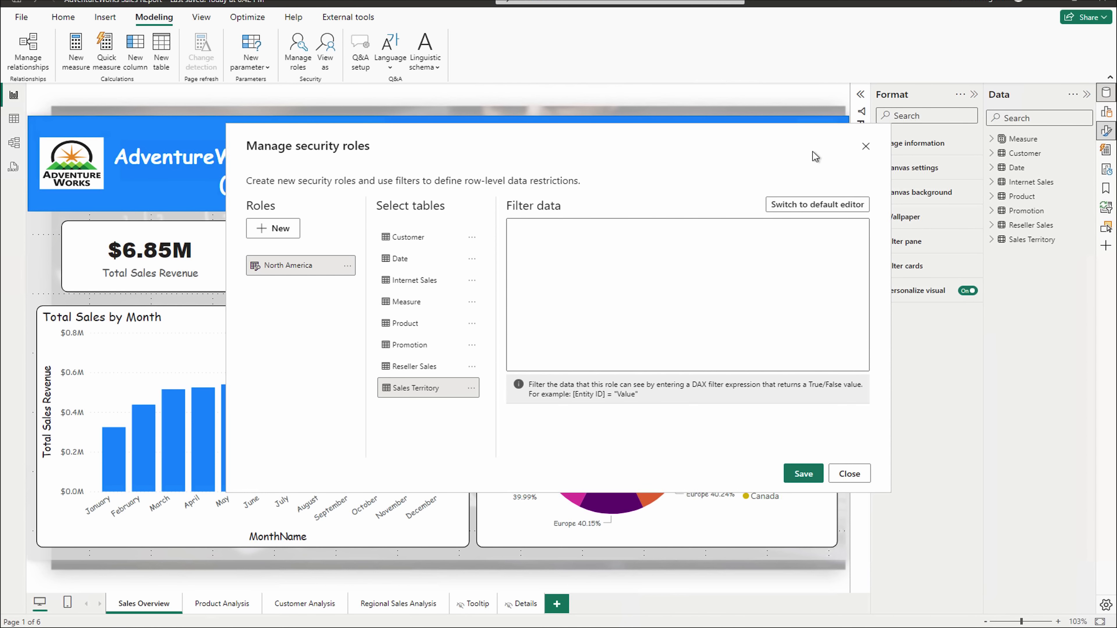
click(814, 206)
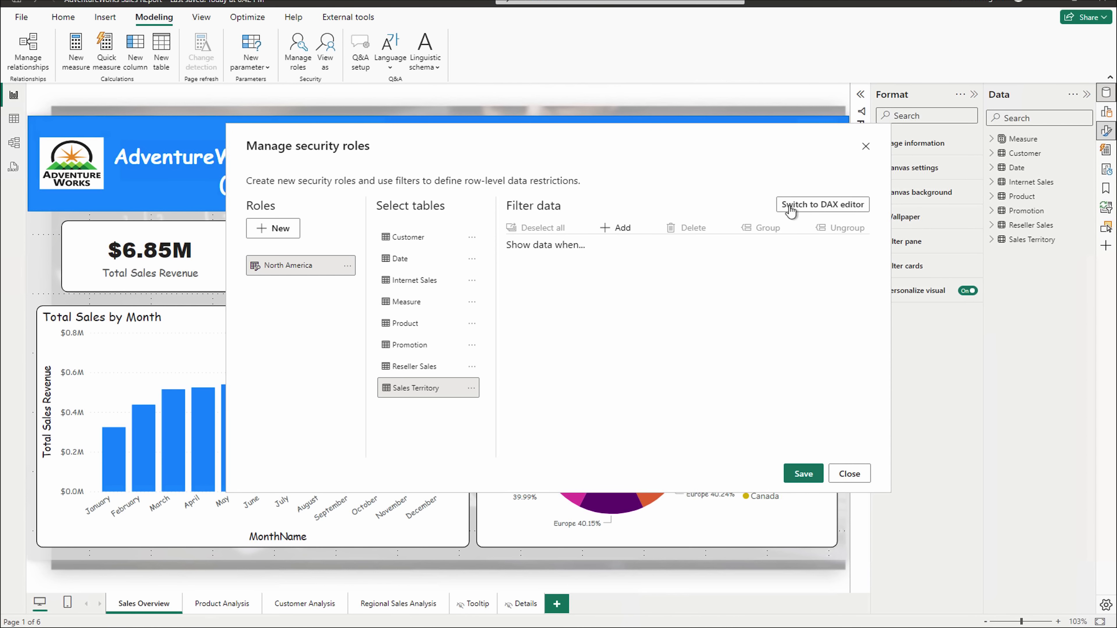
click(613, 228)
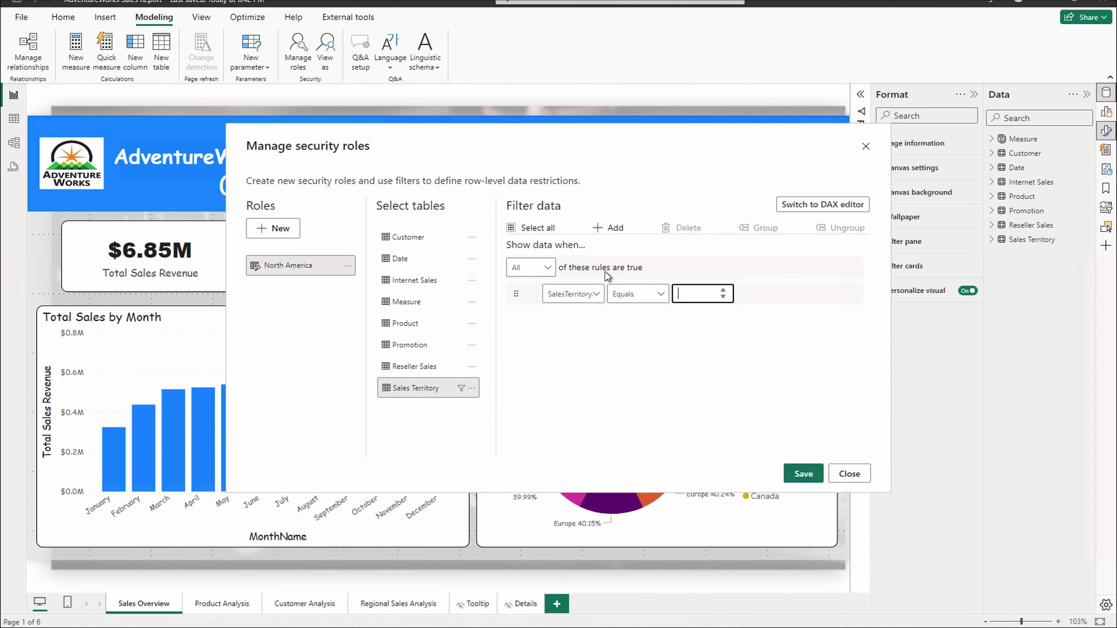
Set the operator of the North America role's filter rule to In.
click(597, 294)
click(698, 295)
text(1)
click(650, 295)
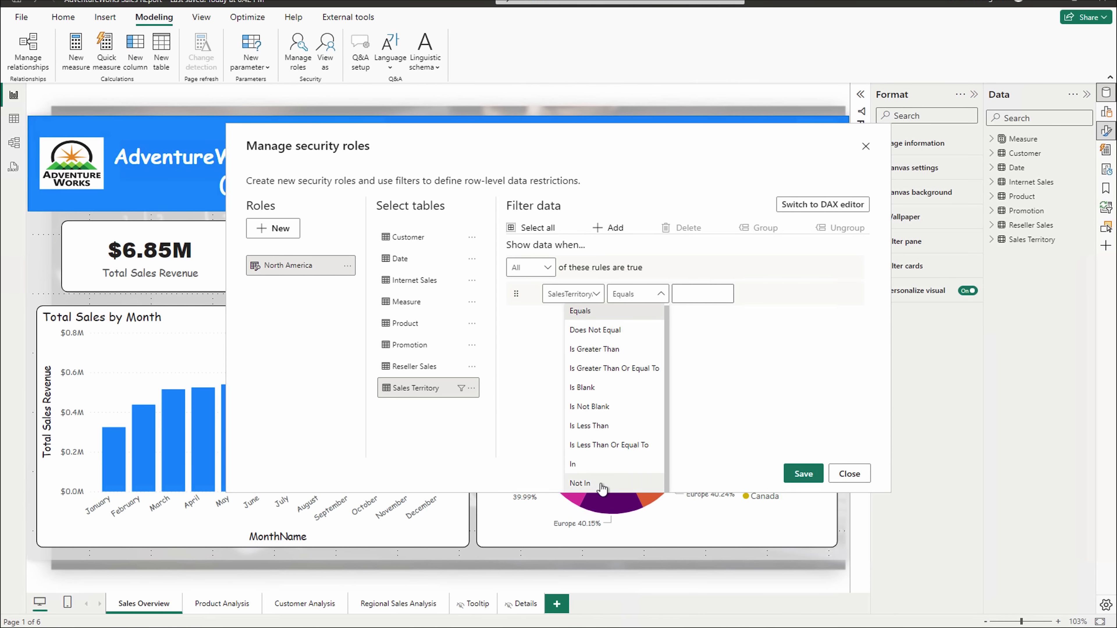
click(603, 465)
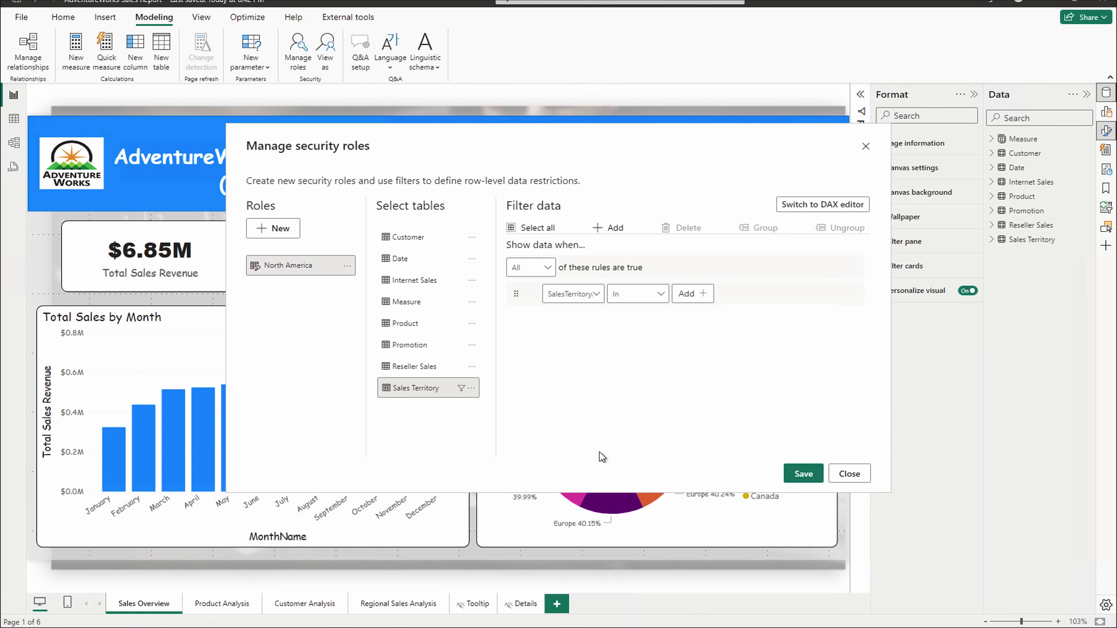
click(691, 295)
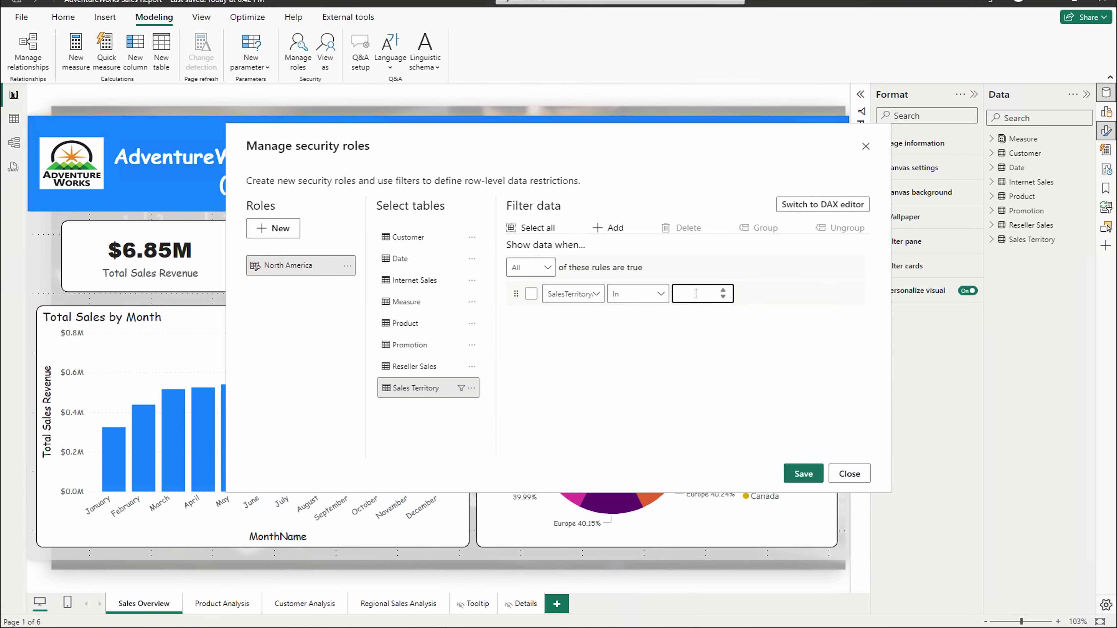
View the rule as a DAX filter expression and return to the default editor.
click(814, 201)
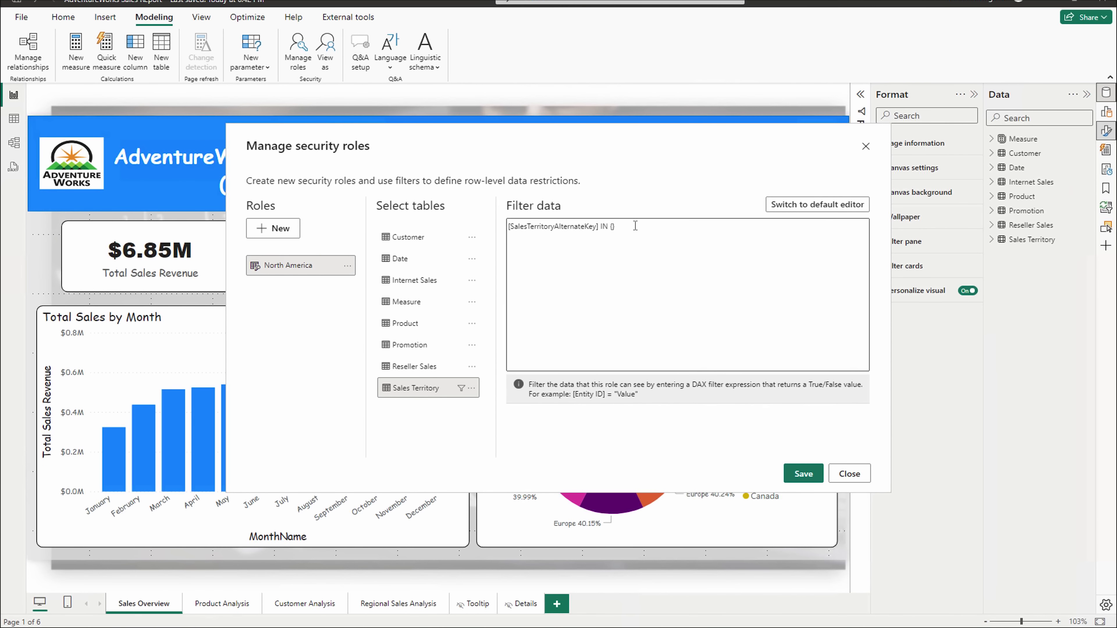
click(616, 224)
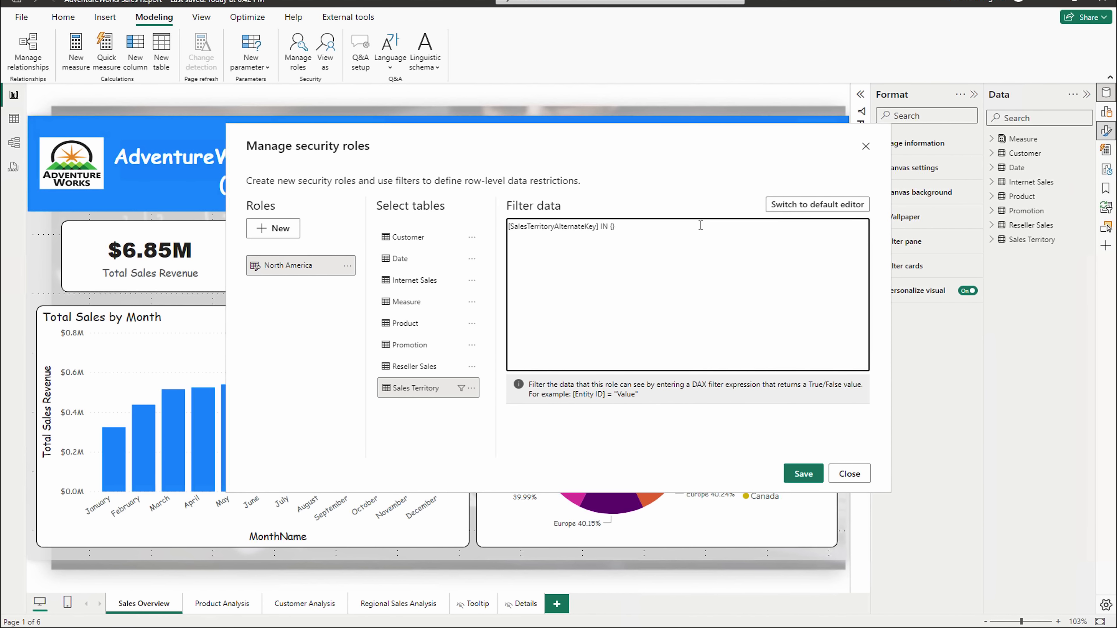
click(795, 207)
Base the North America role's rule on the SalesTerritoryGroup column and add North America as its value.
click(574, 295)
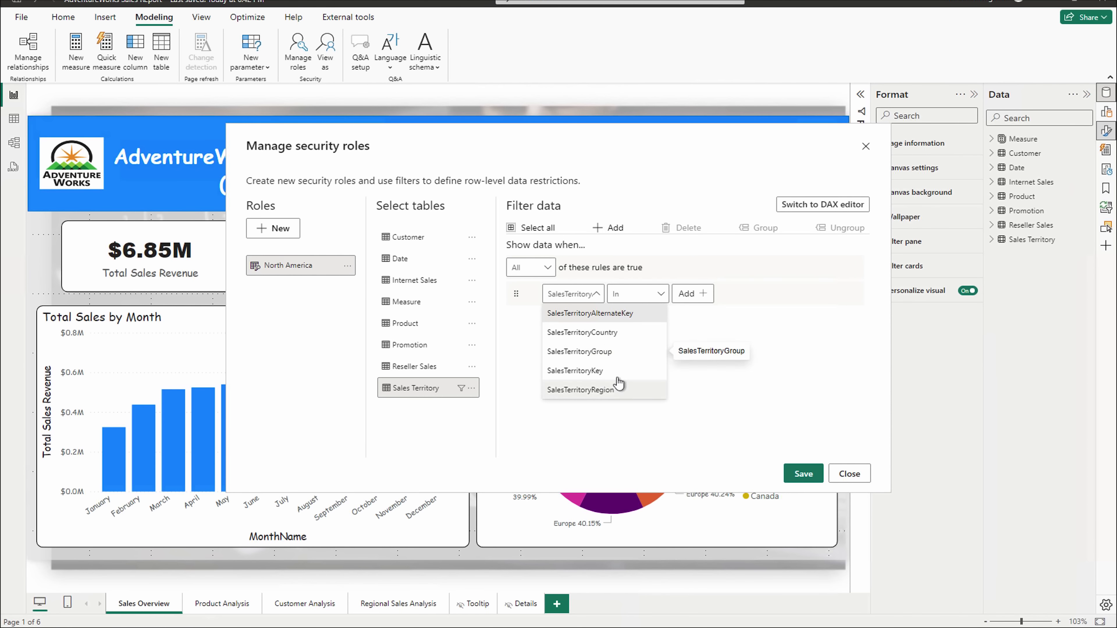
click(610, 358)
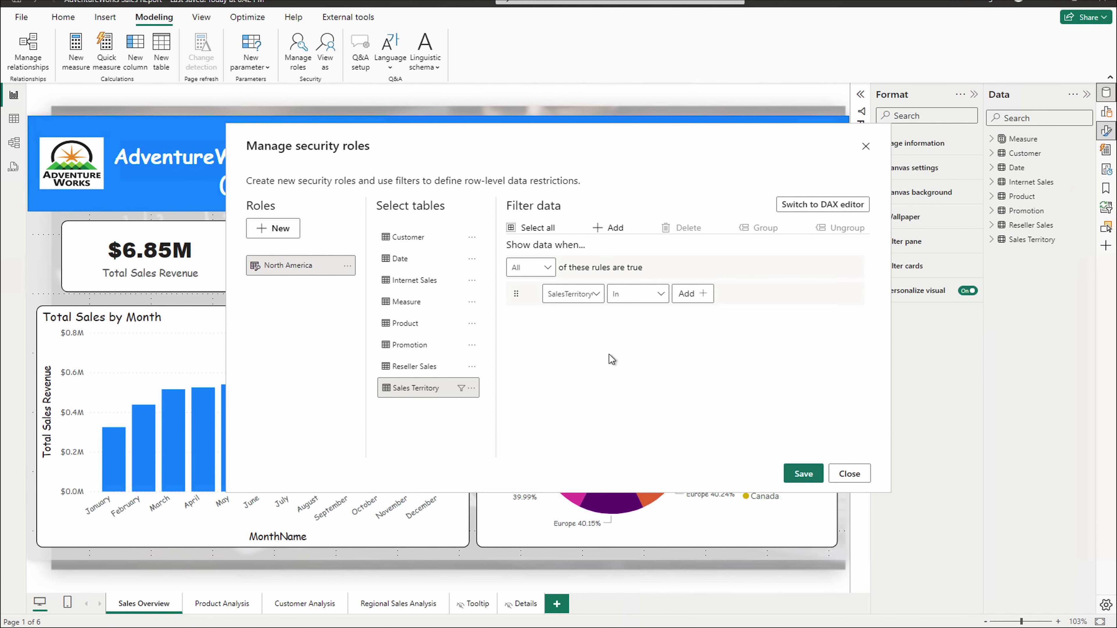
click(699, 295)
text(No)
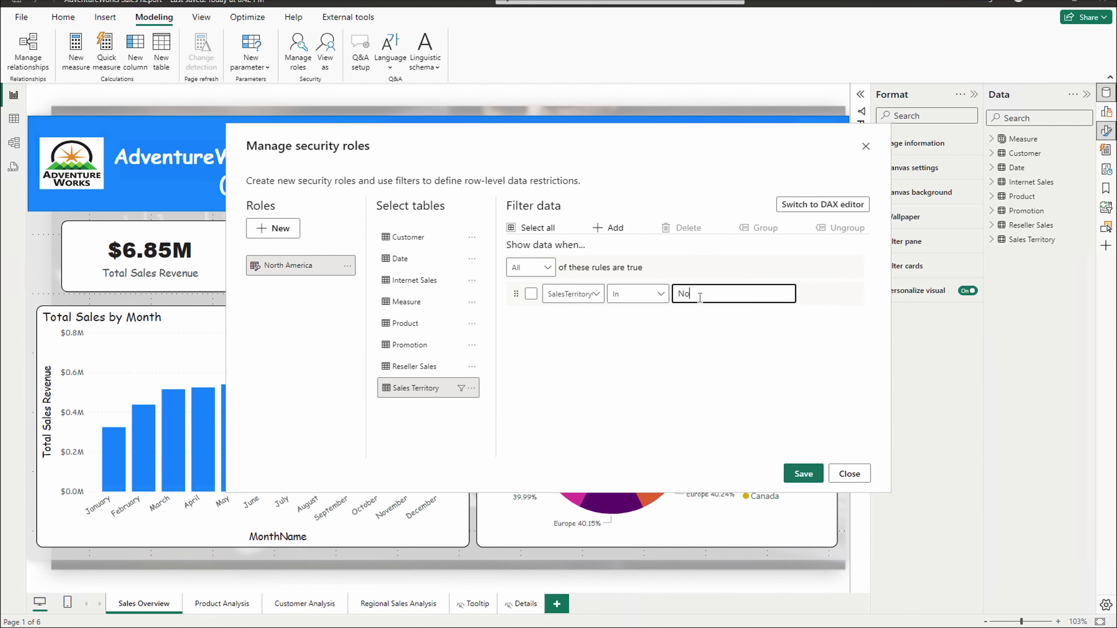
text(rth America)
key(Return)
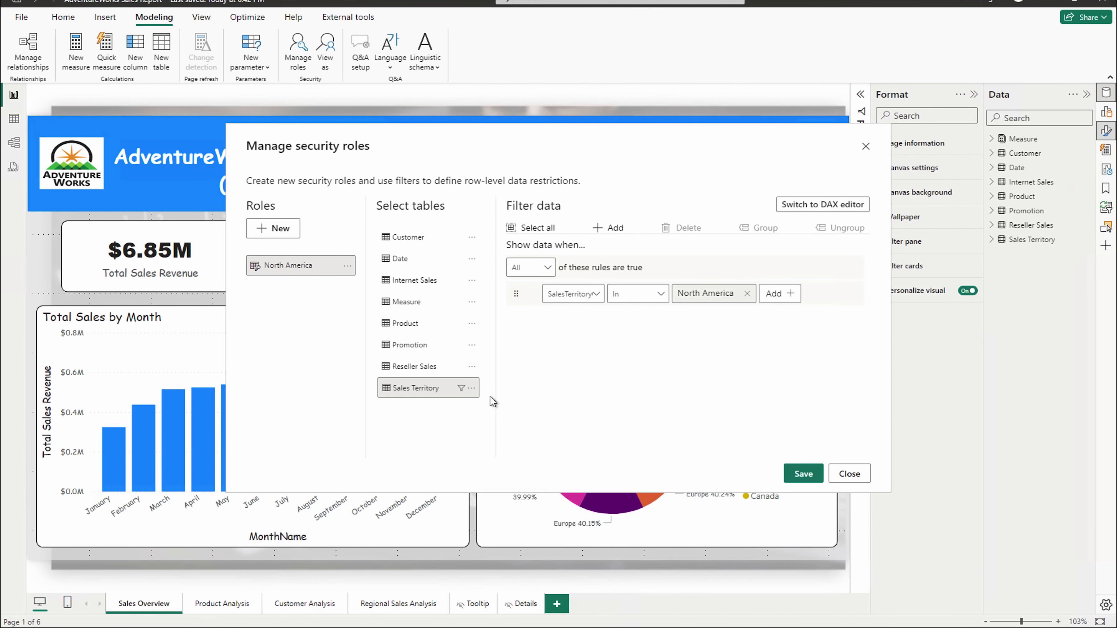
Create a second security role named Pacific.
click(275, 229)
double_click(288, 285)
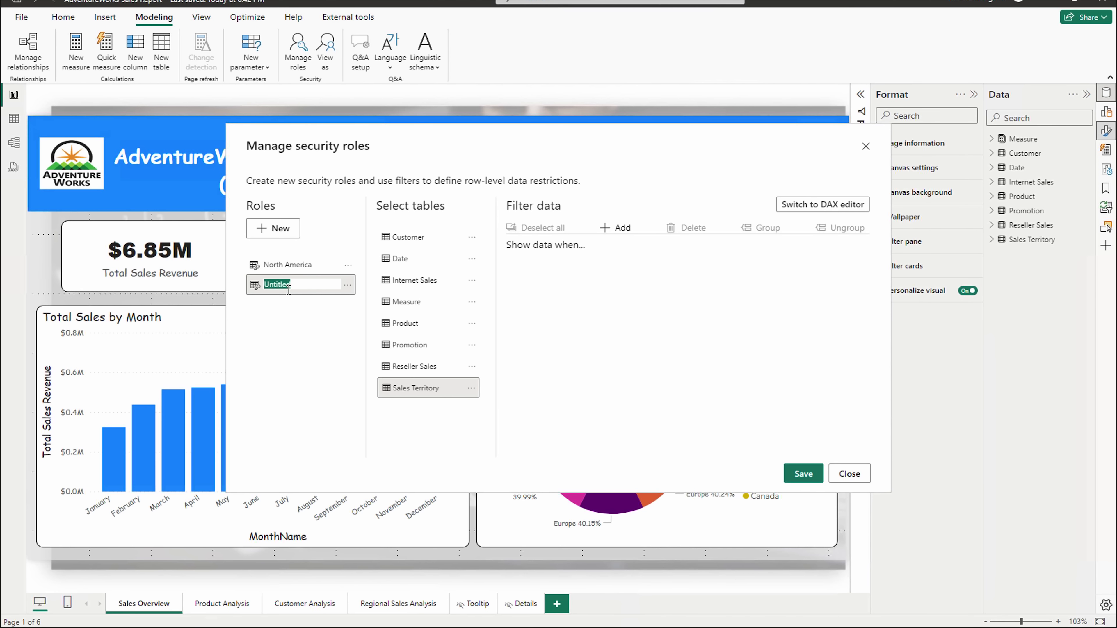
text(Pacific)
key(Return)
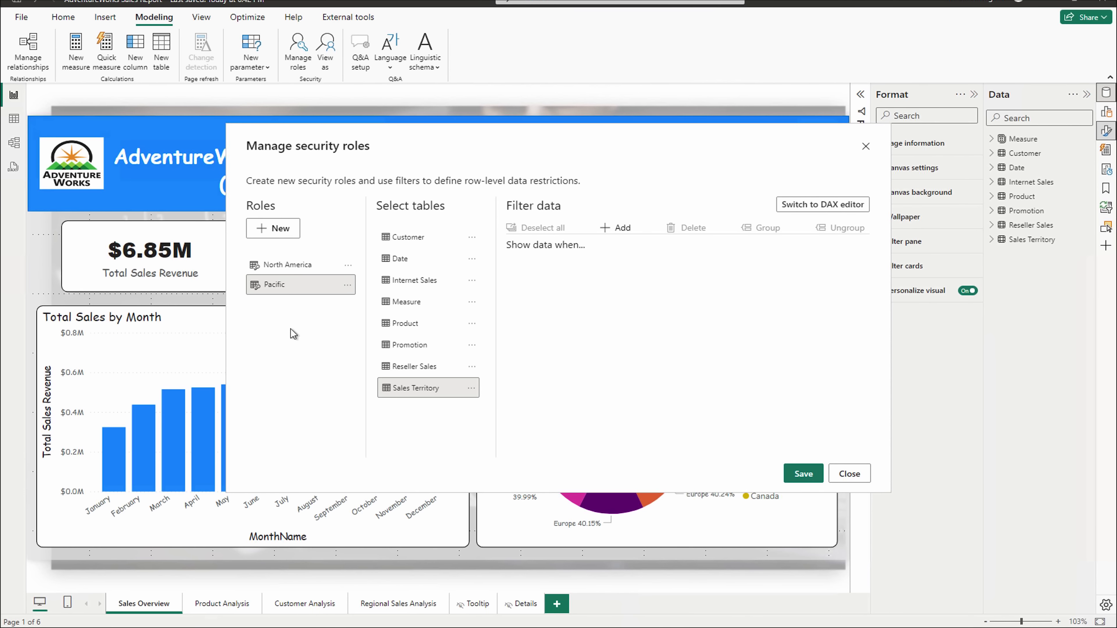
Add a Sales Territory filter rule to the Pacific role where SalesTerritoryGroup equals Pacific.
click(621, 235)
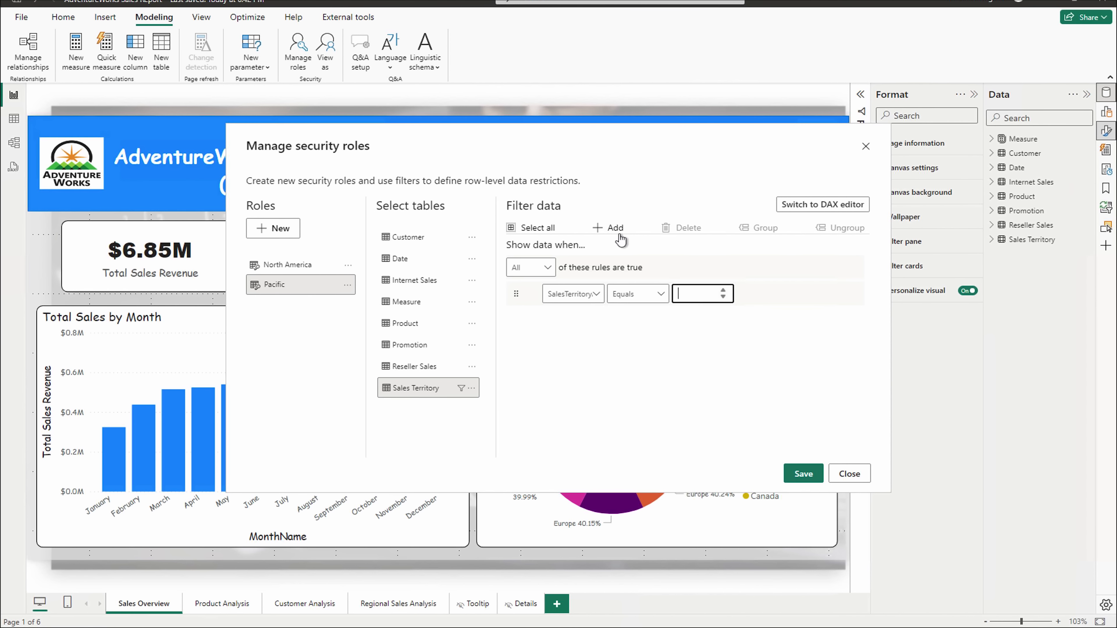
click(572, 293)
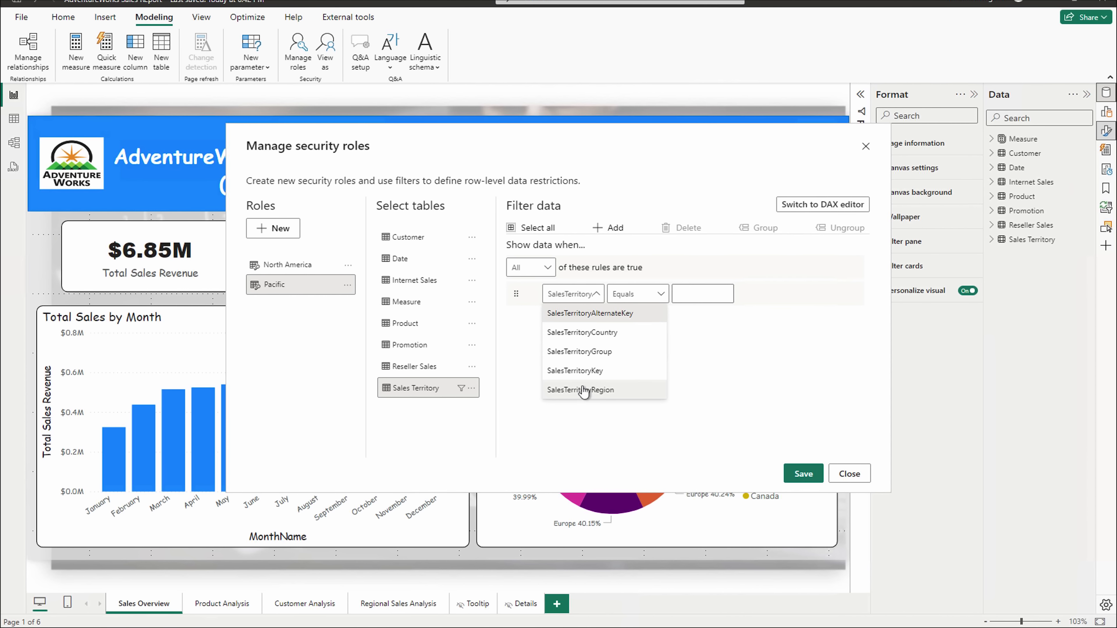
click(595, 352)
click(708, 292)
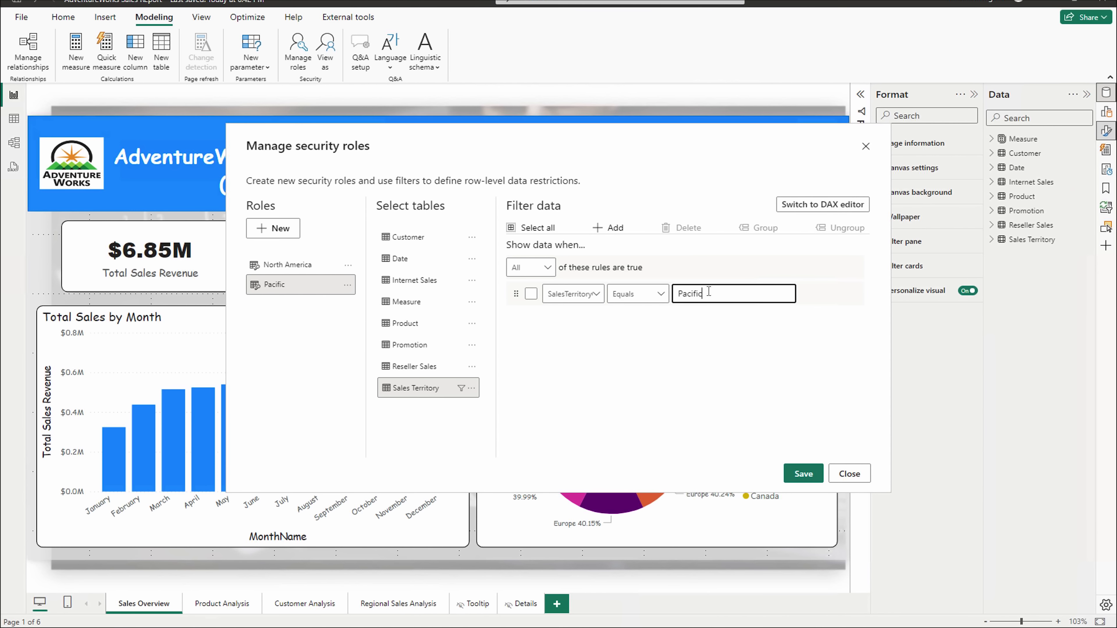
click(679, 363)
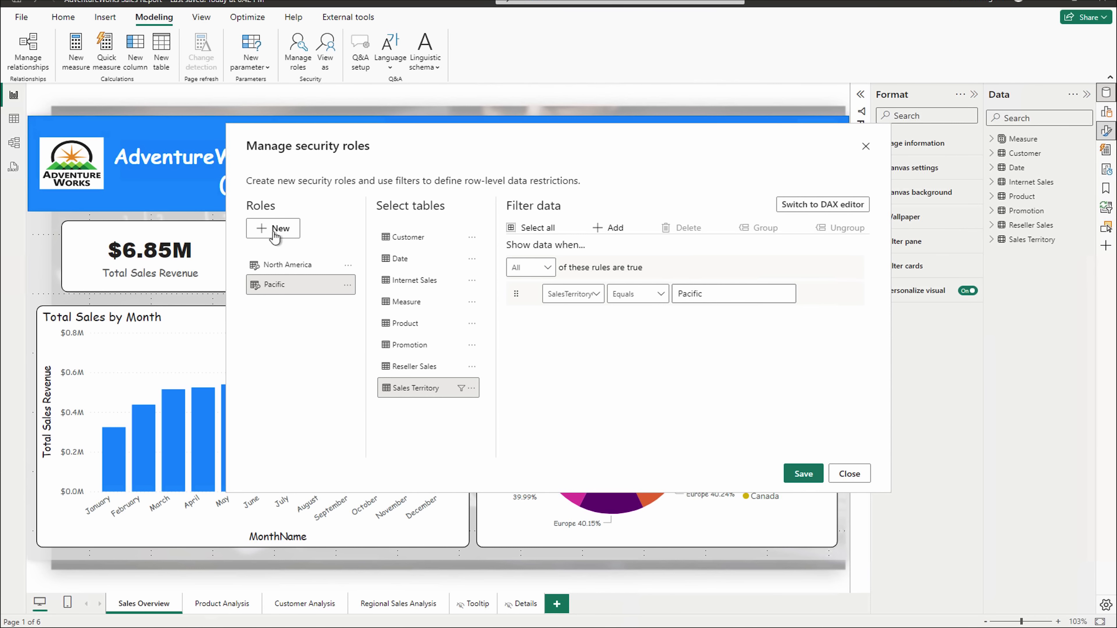
Create a third security role named Europe.
click(259, 229)
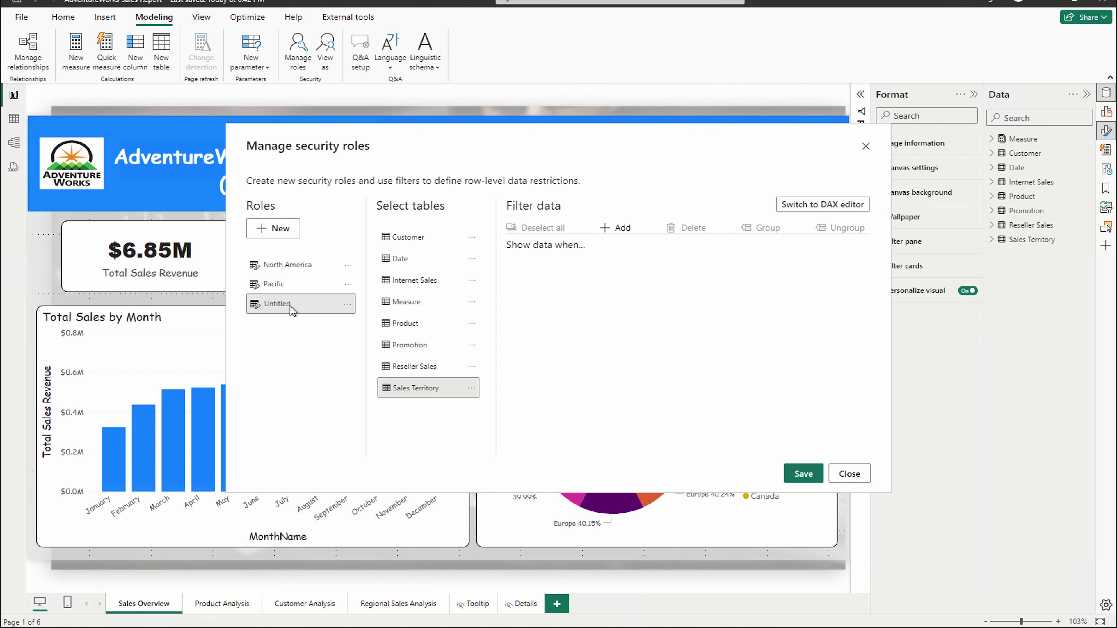
double_click(290, 308)
text(Eur)
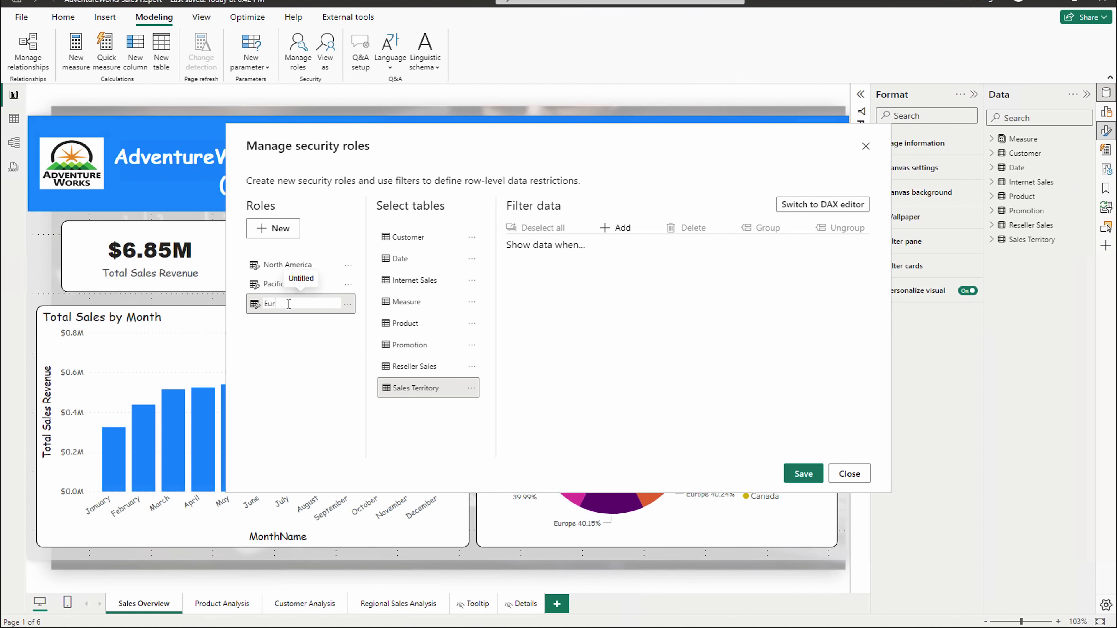
text(ope)
click(548, 374)
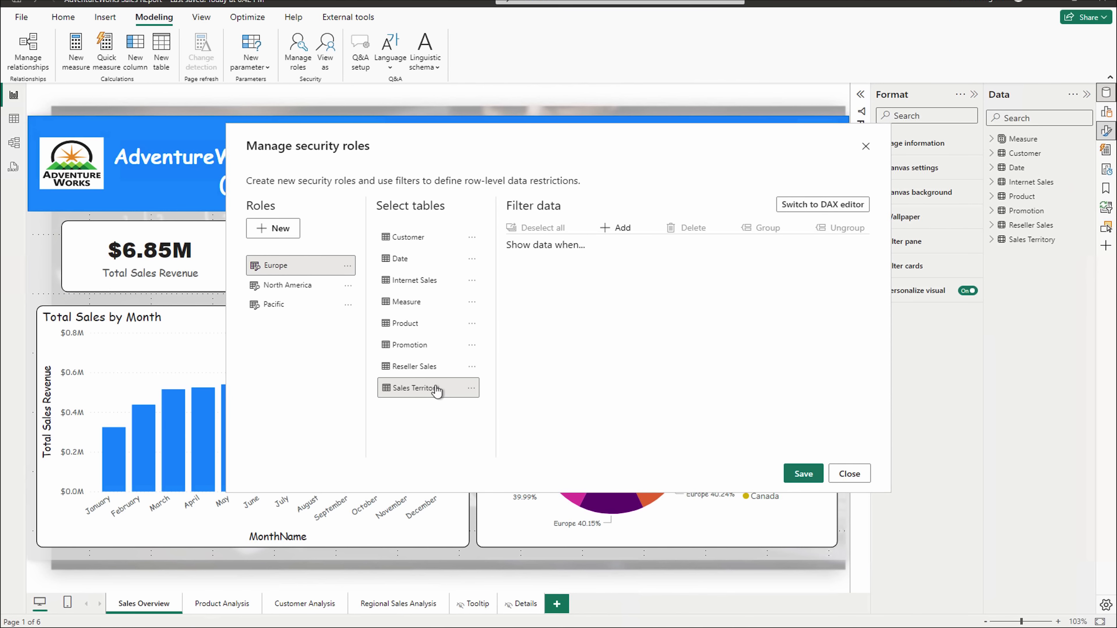
Add a Sales Territory rule to the Europe role where SalesTerritoryGroup equals Europe, and save the security roles.
click(620, 229)
click(572, 294)
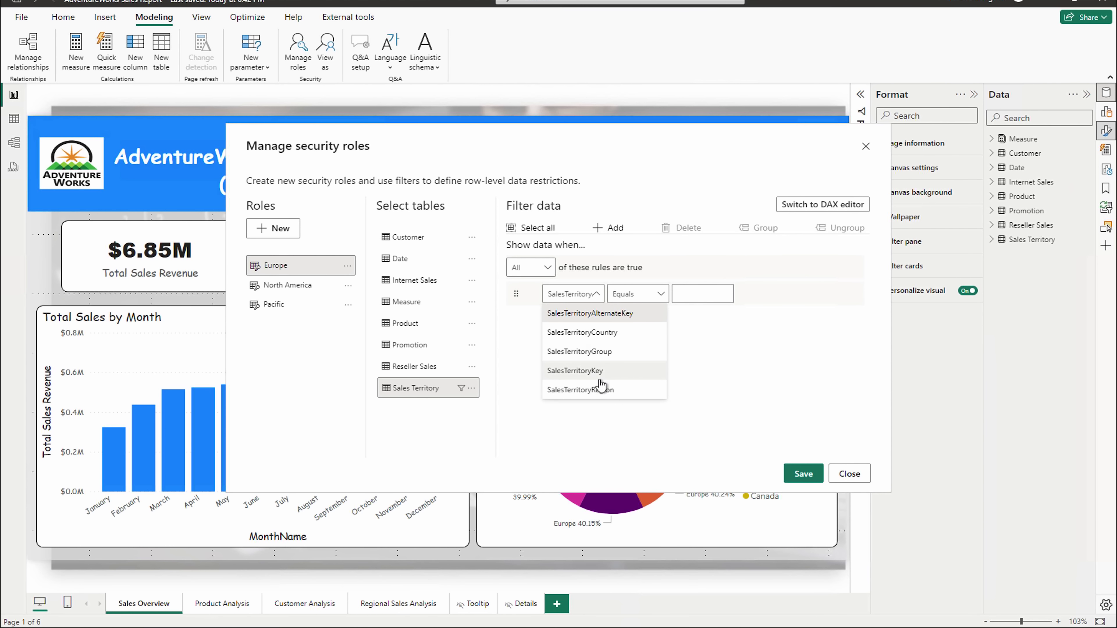
click(616, 351)
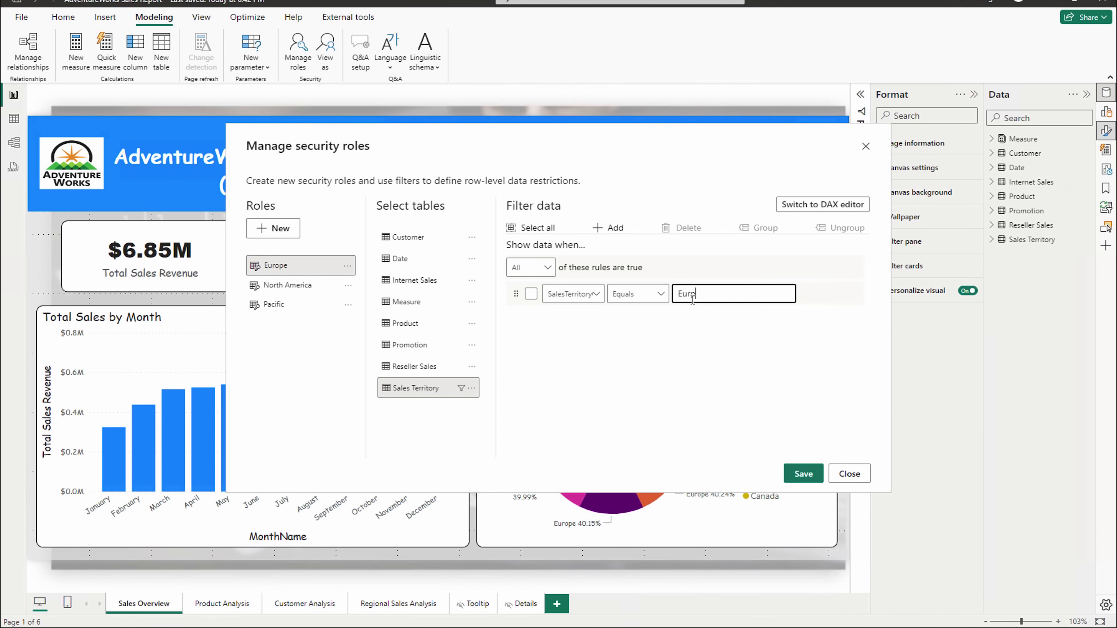
text(Europe)
click(725, 349)
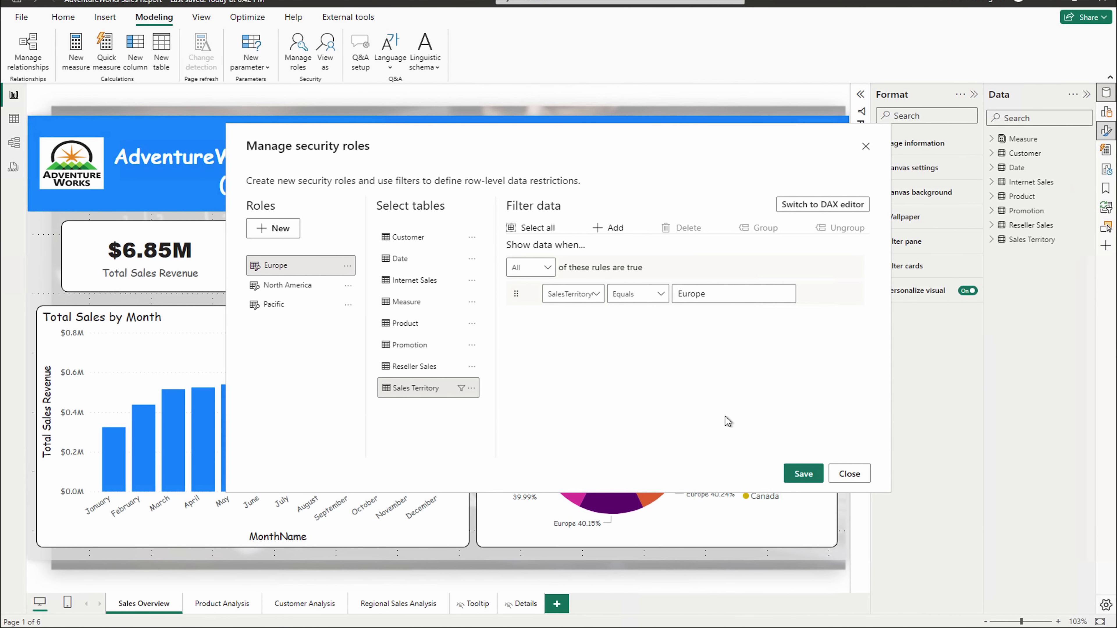
click(797, 475)
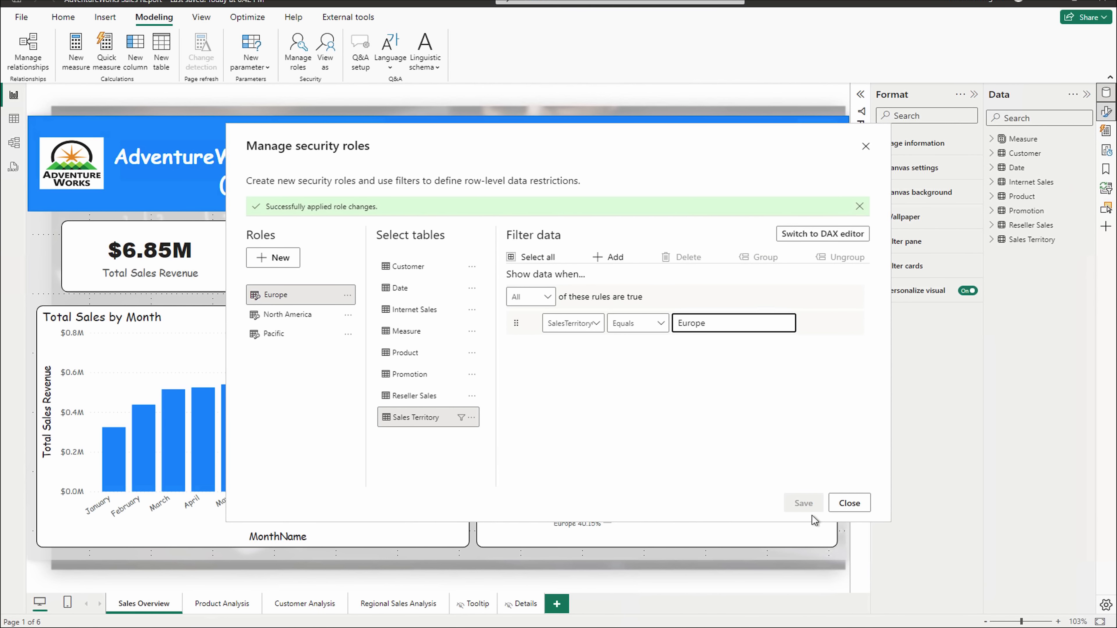
click(849, 503)
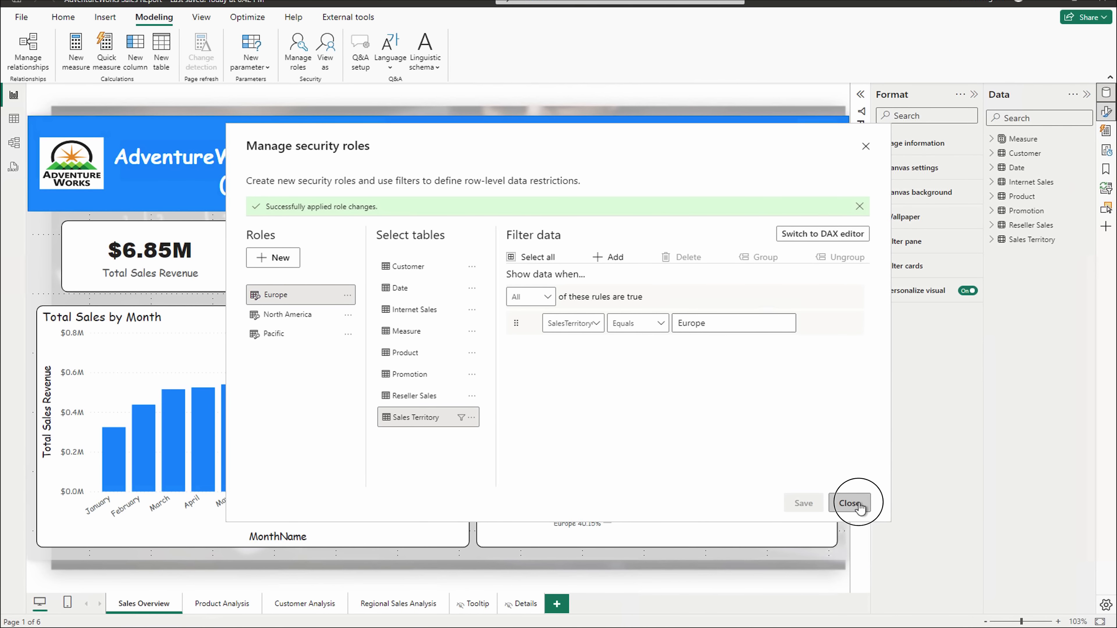
View the Regional Sales Analysis page as the North America role.
click(401, 606)
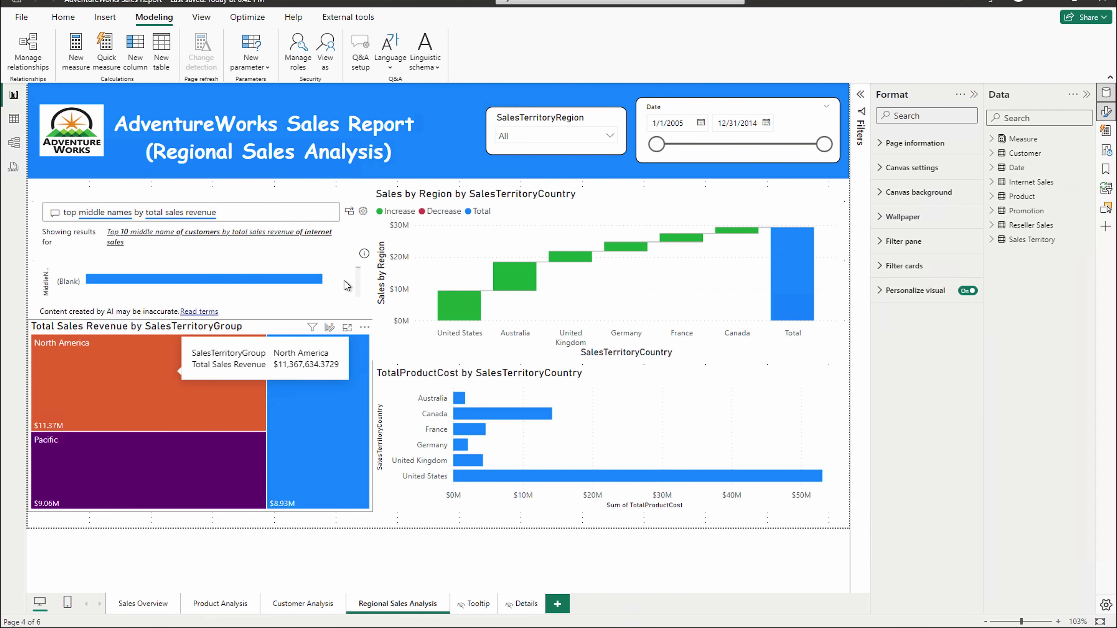
click(326, 49)
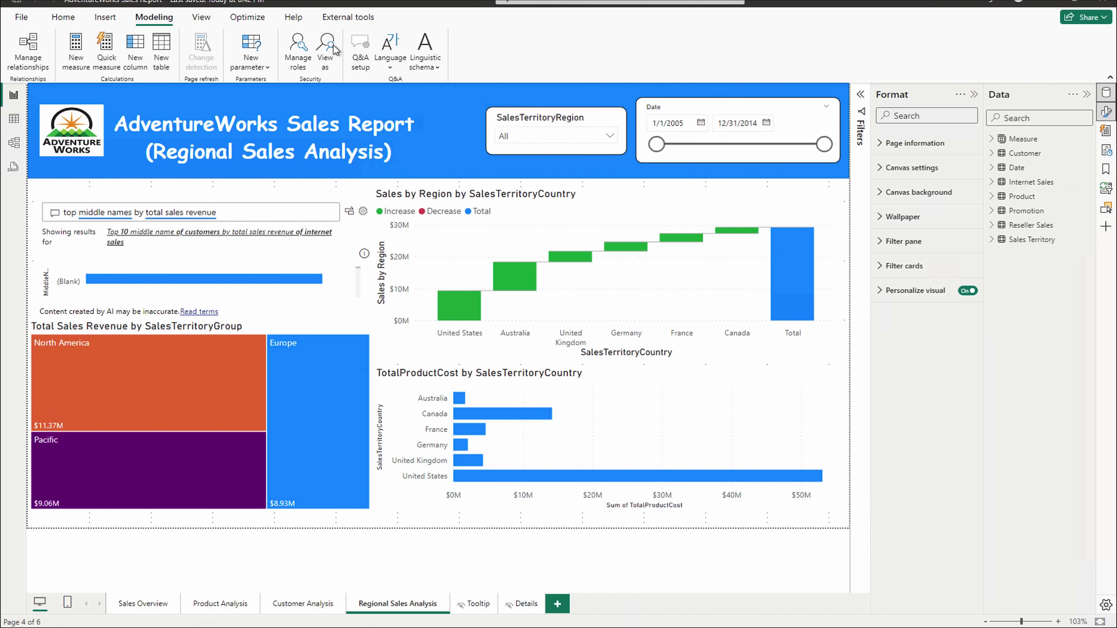
click(483, 291)
click(591, 401)
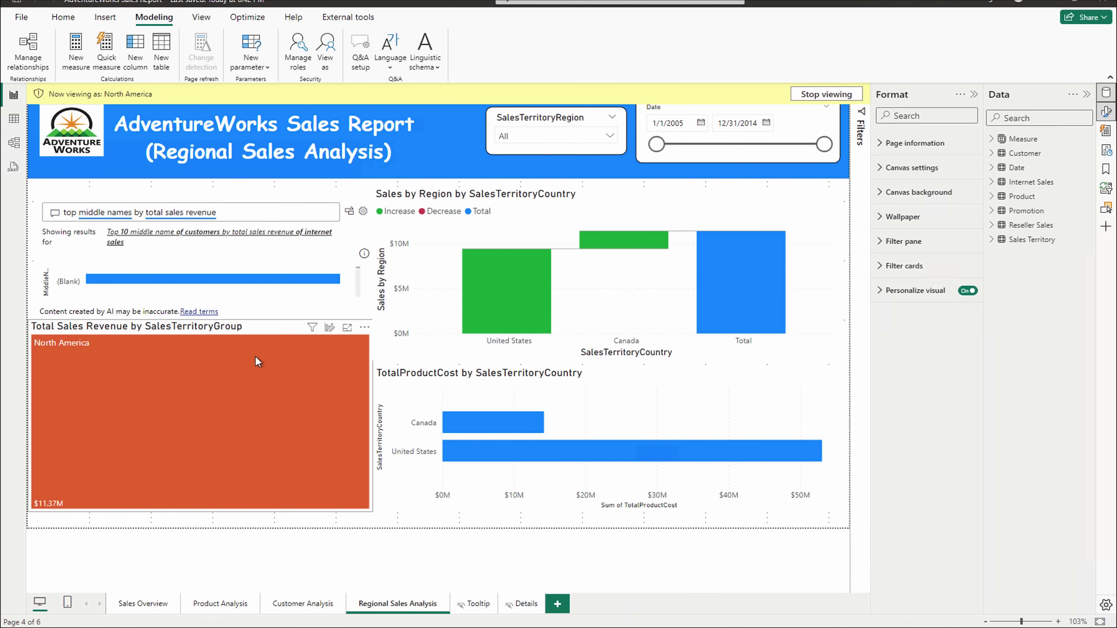
Switch the role preview of the regional page from North America to Europe.
click(326, 68)
click(460, 287)
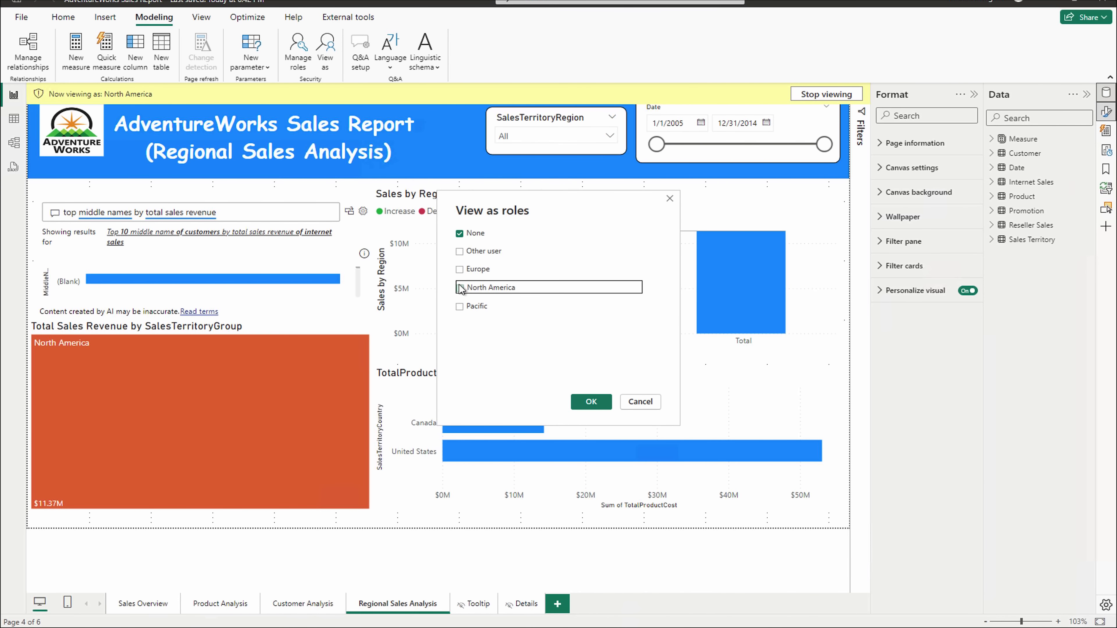
click(460, 269)
click(591, 402)
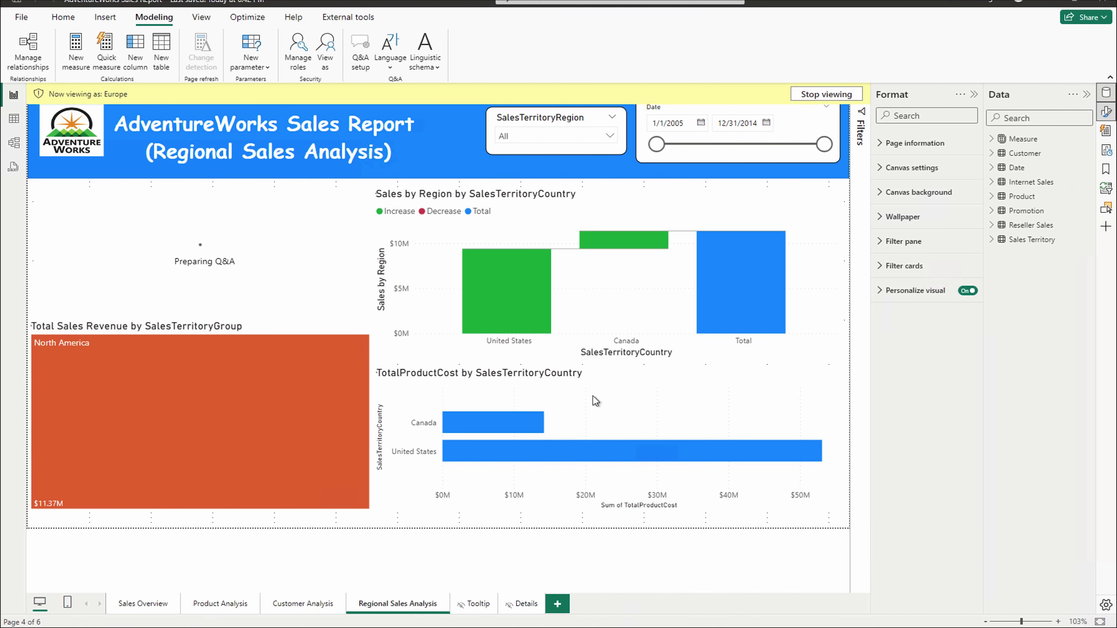
Switch the role preview to Pacific only and check the treemap of revenue by territory group.
click(326, 62)
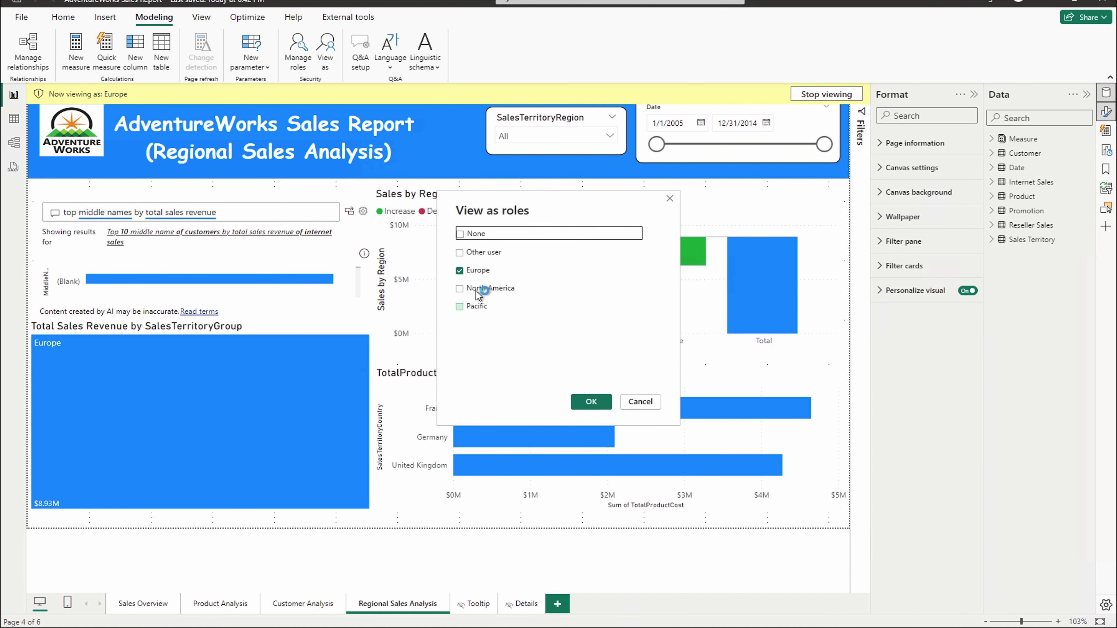
click(461, 270)
click(461, 308)
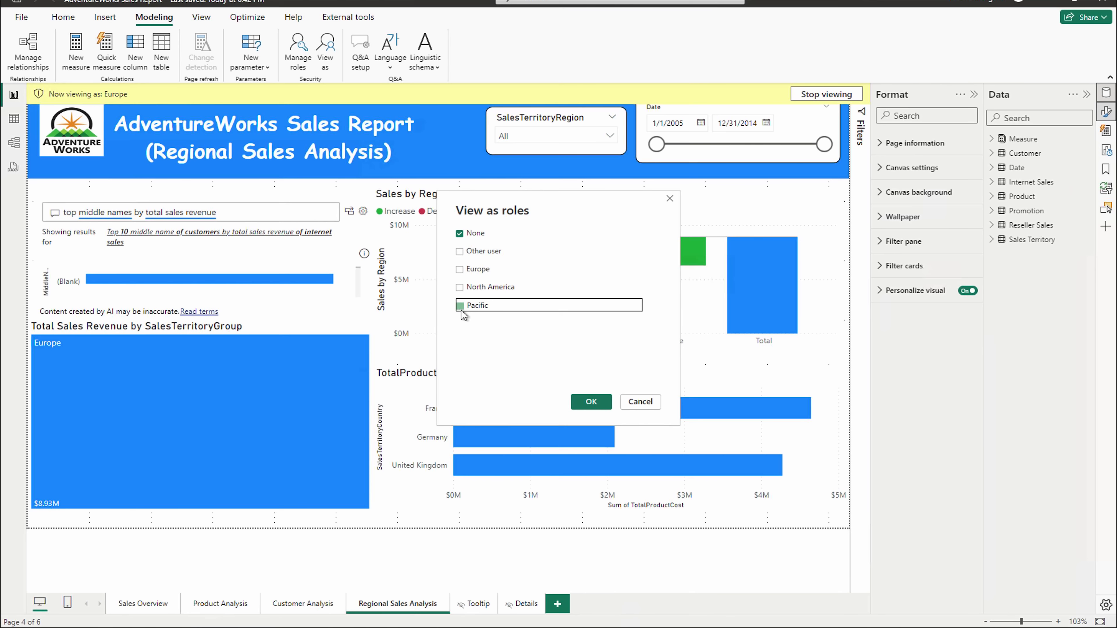
click(591, 401)
mouse_move(294, 438)
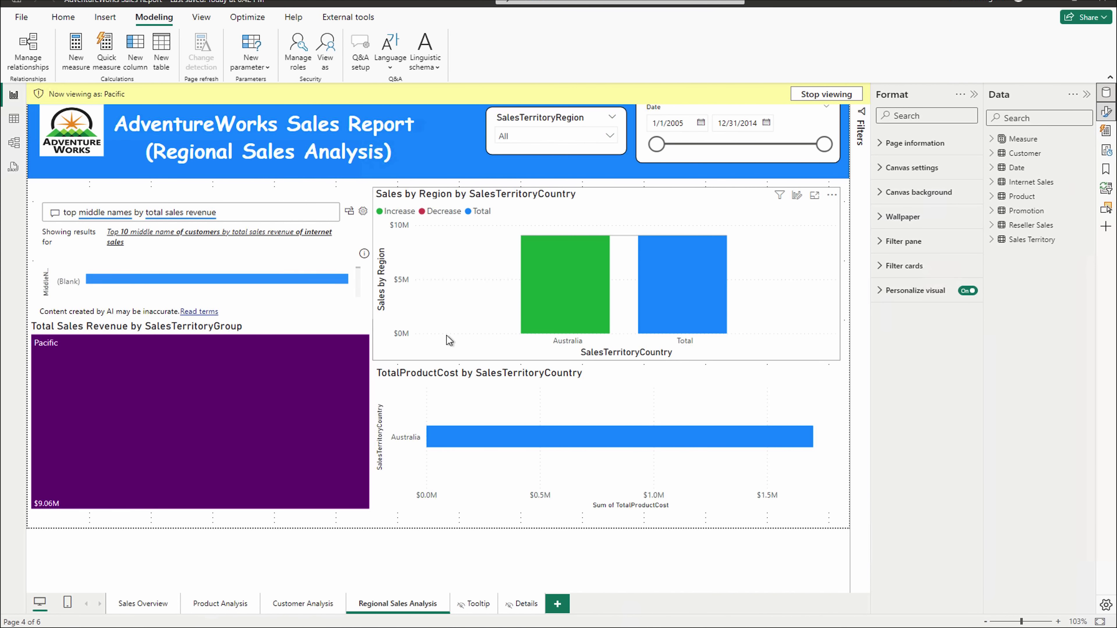
Stop viewing the report as a role and return to the Sales Overview page.
click(326, 49)
click(640, 401)
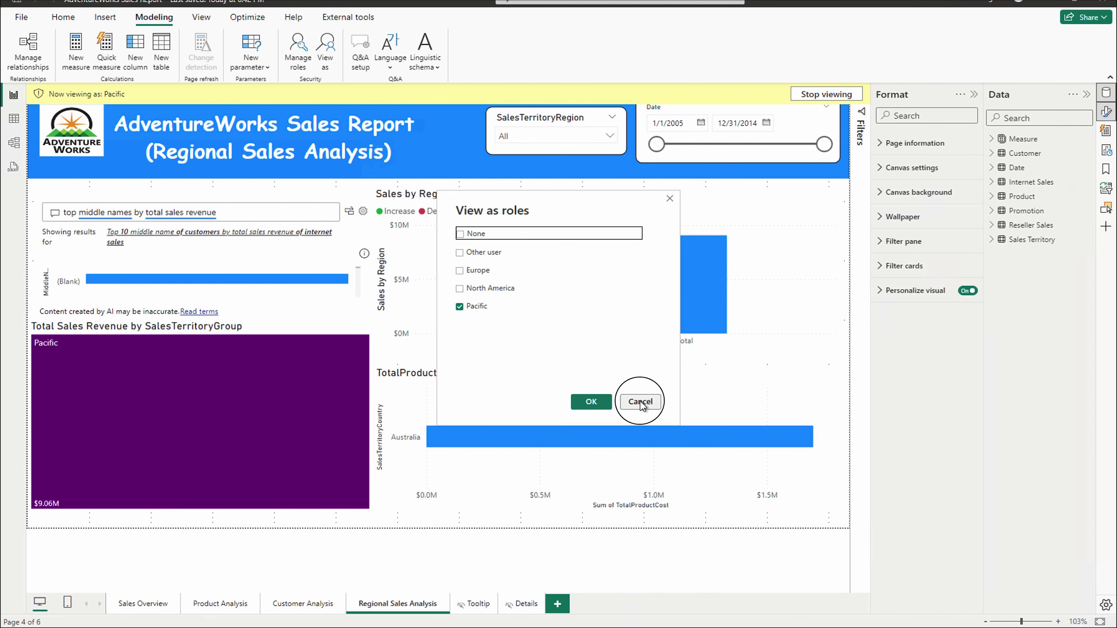
click(816, 96)
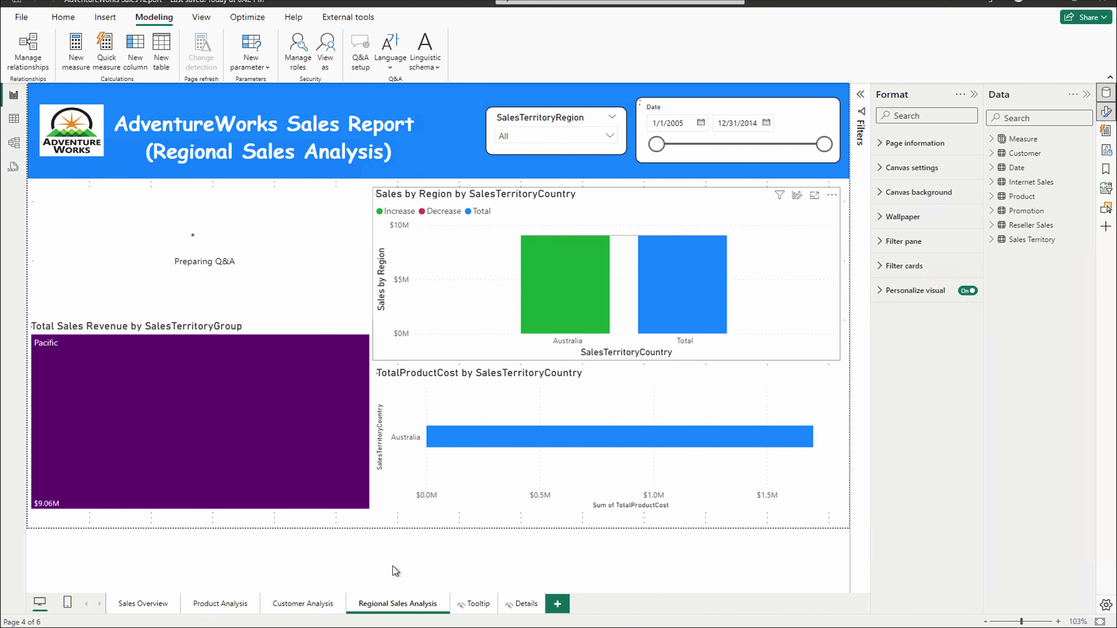
click(130, 613)
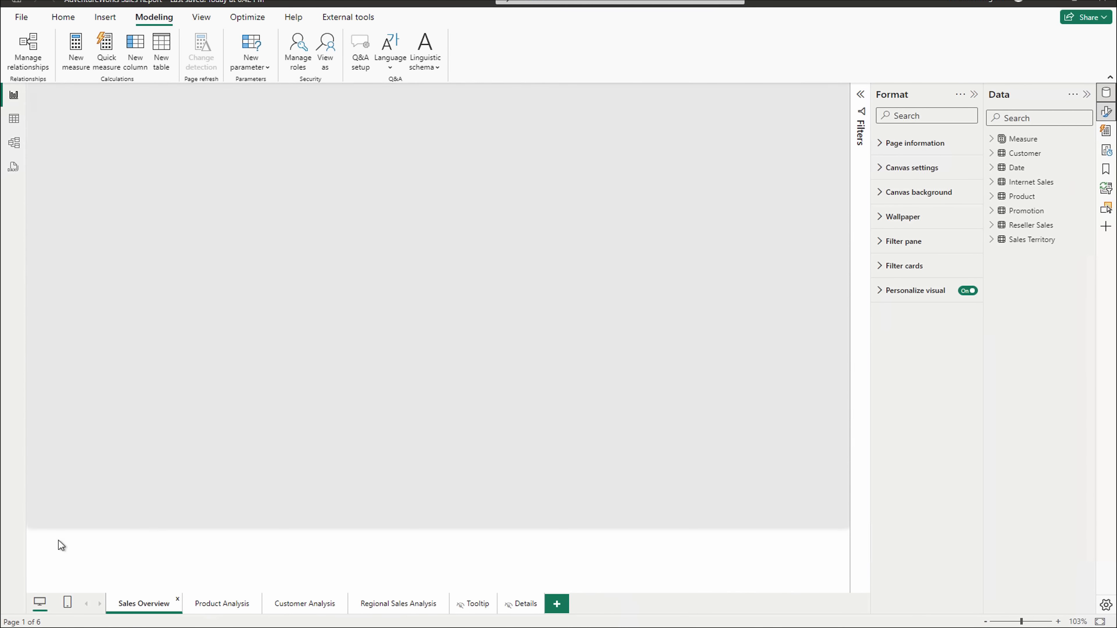
click(63, 17)
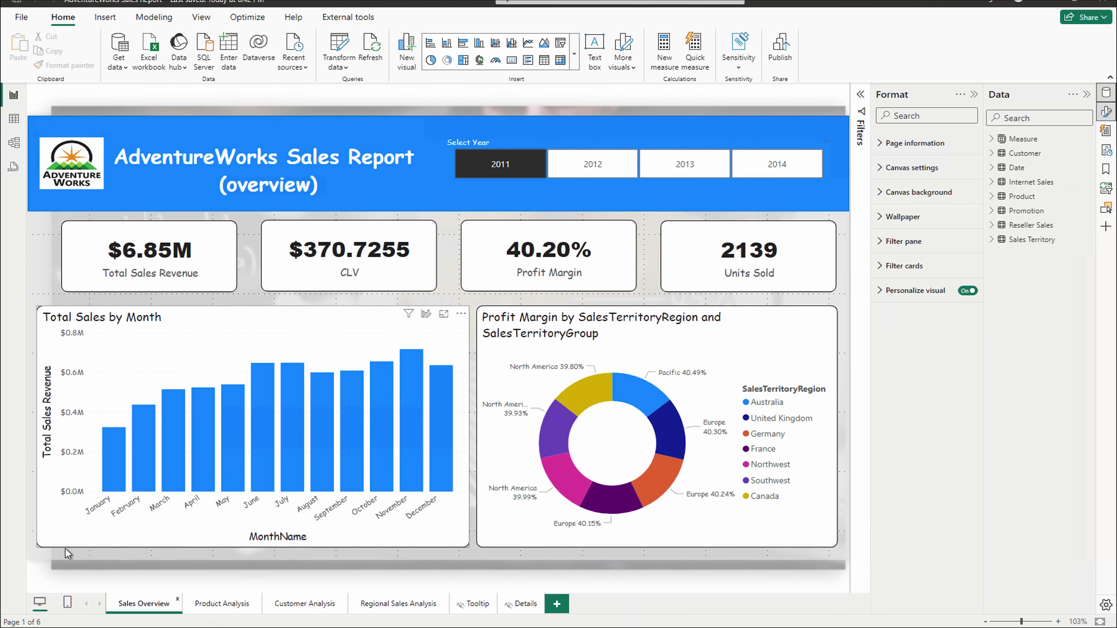